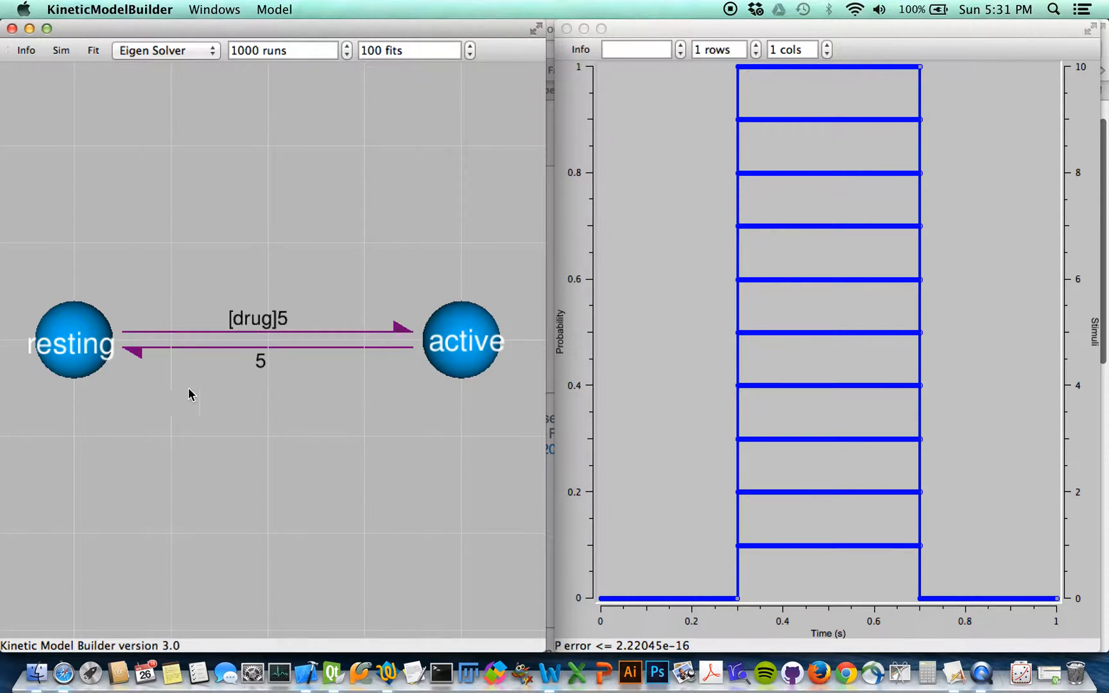
pyautogui.click(74, 348)
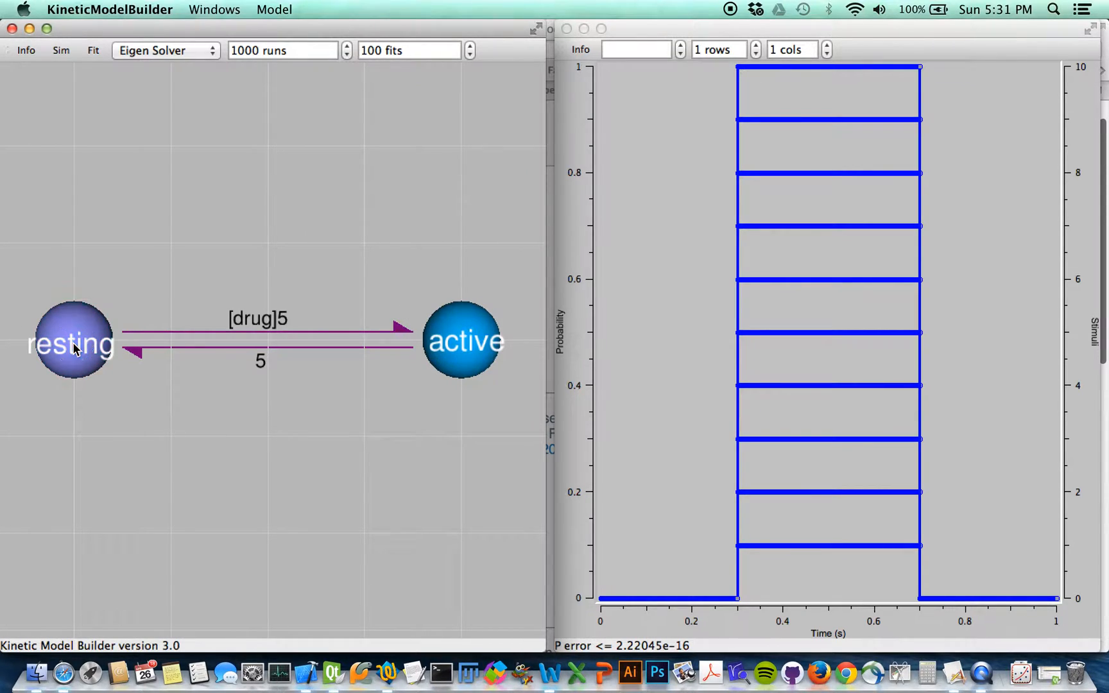
pyautogui.click(466, 334)
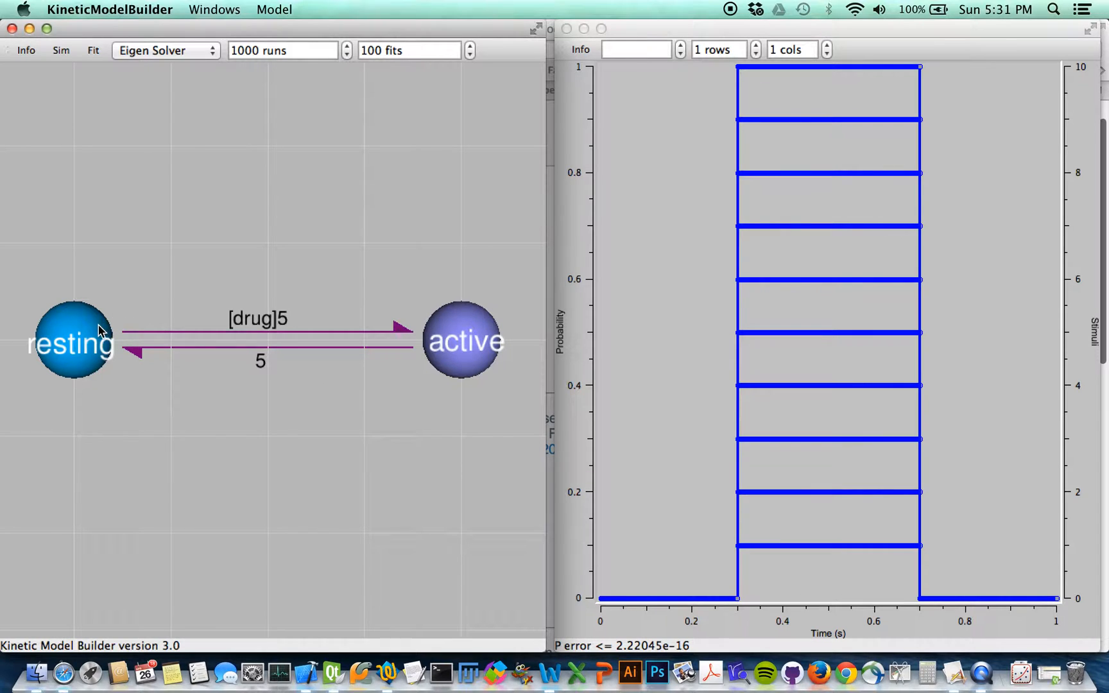
pyautogui.click(298, 331)
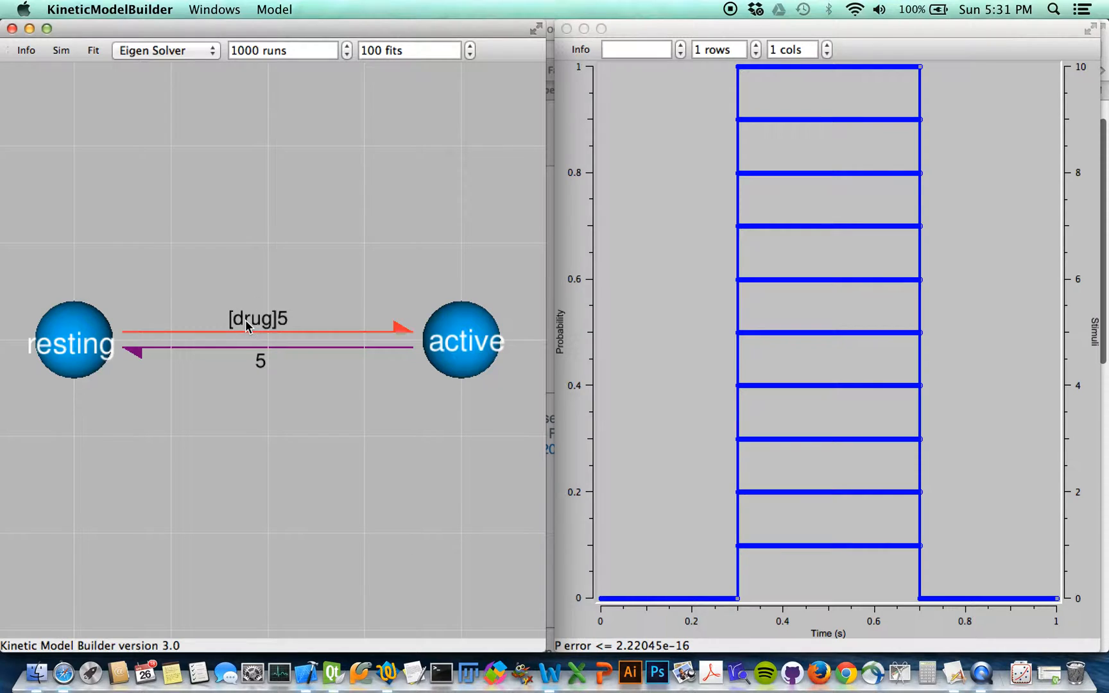
pyautogui.click(678, 249)
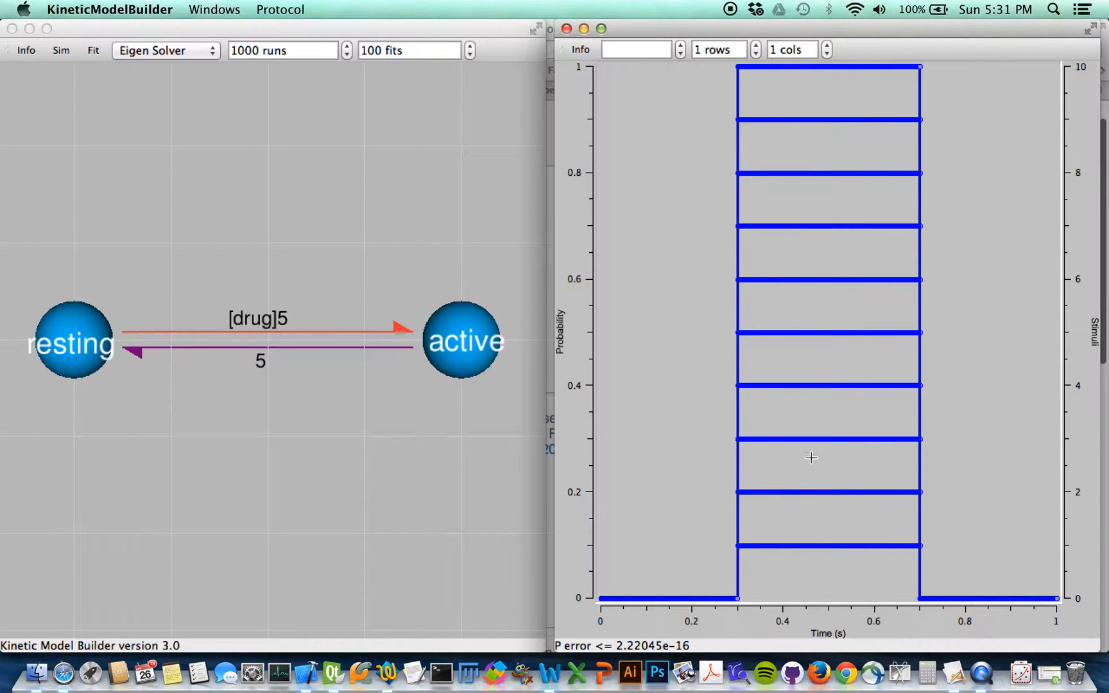
pyautogui.click(98, 128)
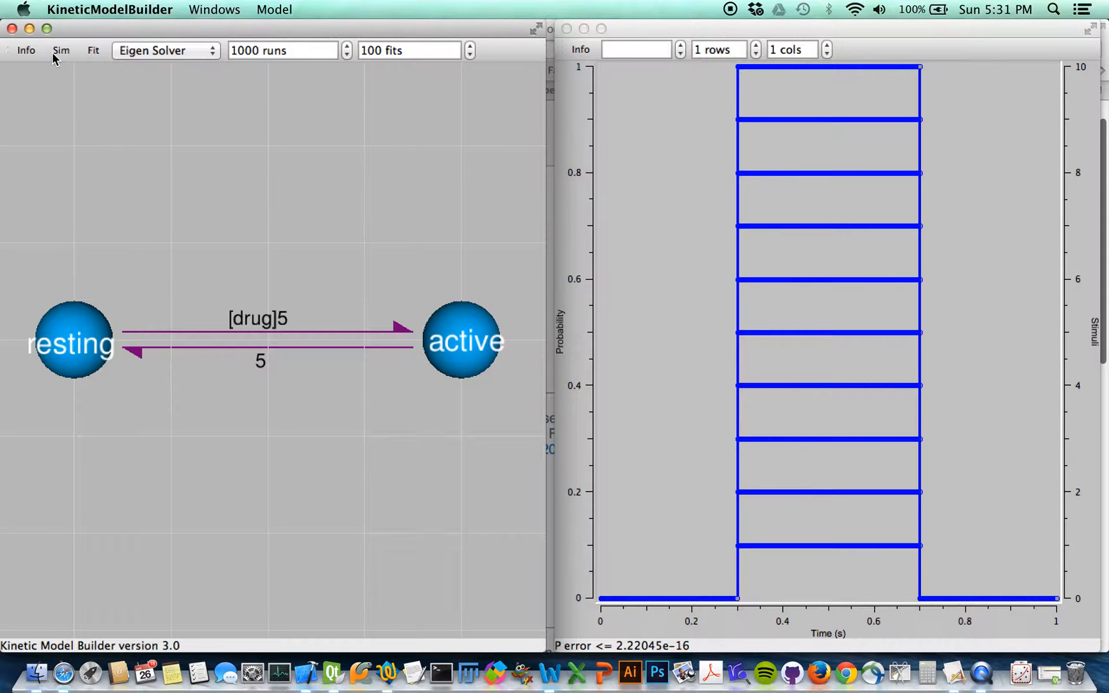
# Show the States traces on the simulation plot's left Y axis.
pyautogui.rightClick(575, 146)
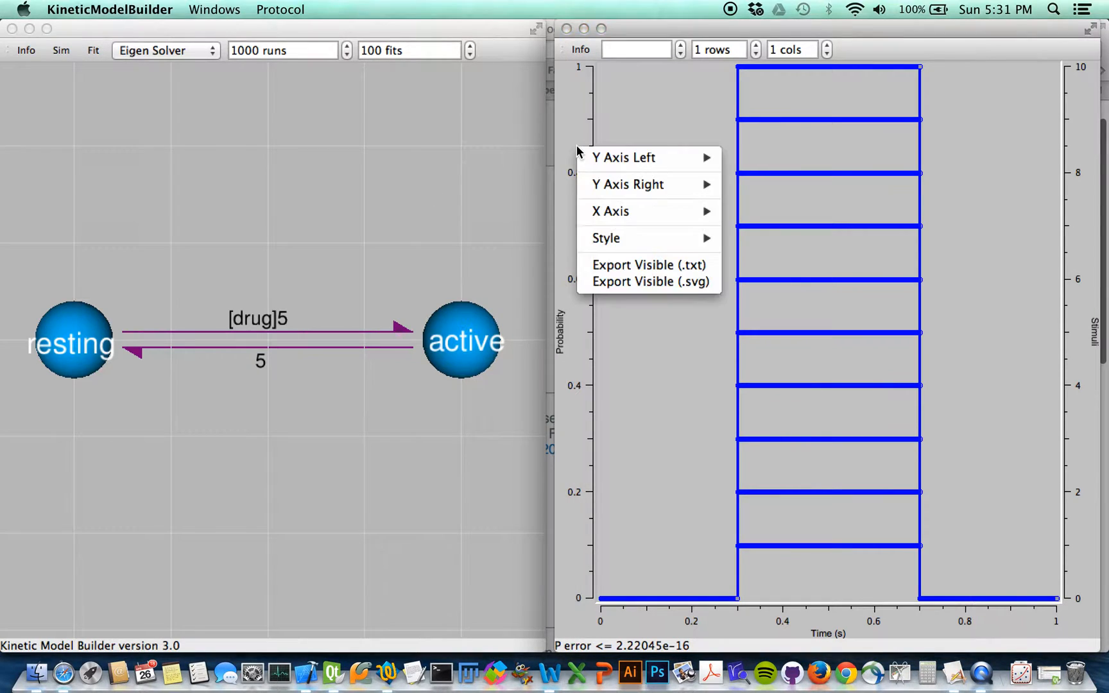
pyautogui.moveTo(608, 159)
pyautogui.click(758, 164)
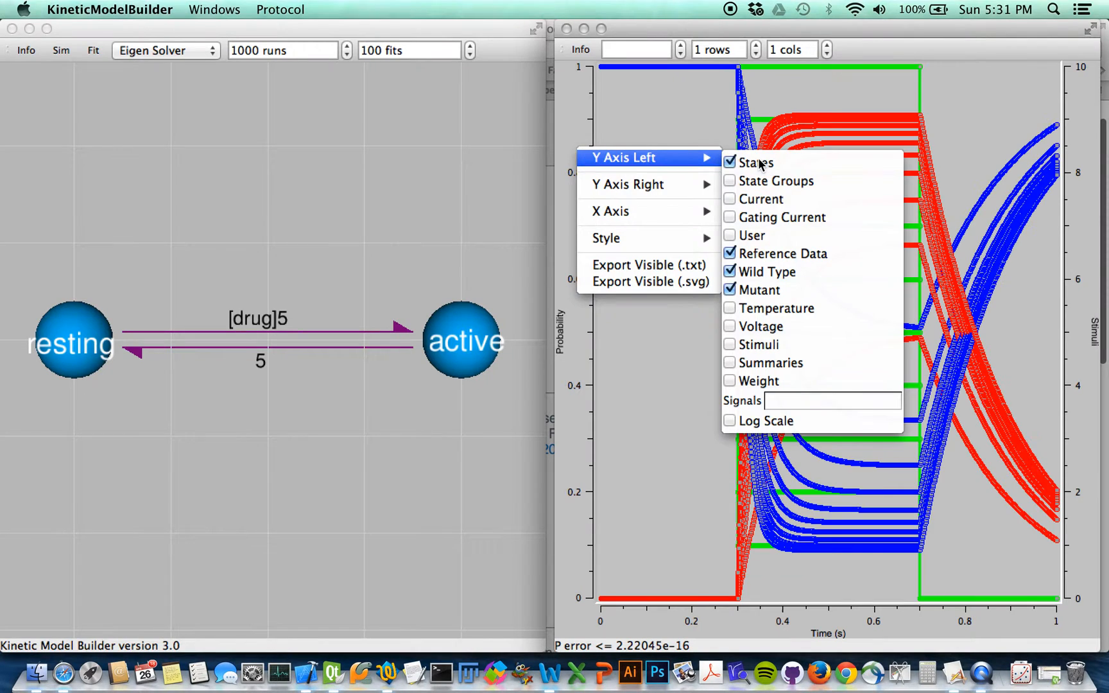
pyautogui.click(682, 103)
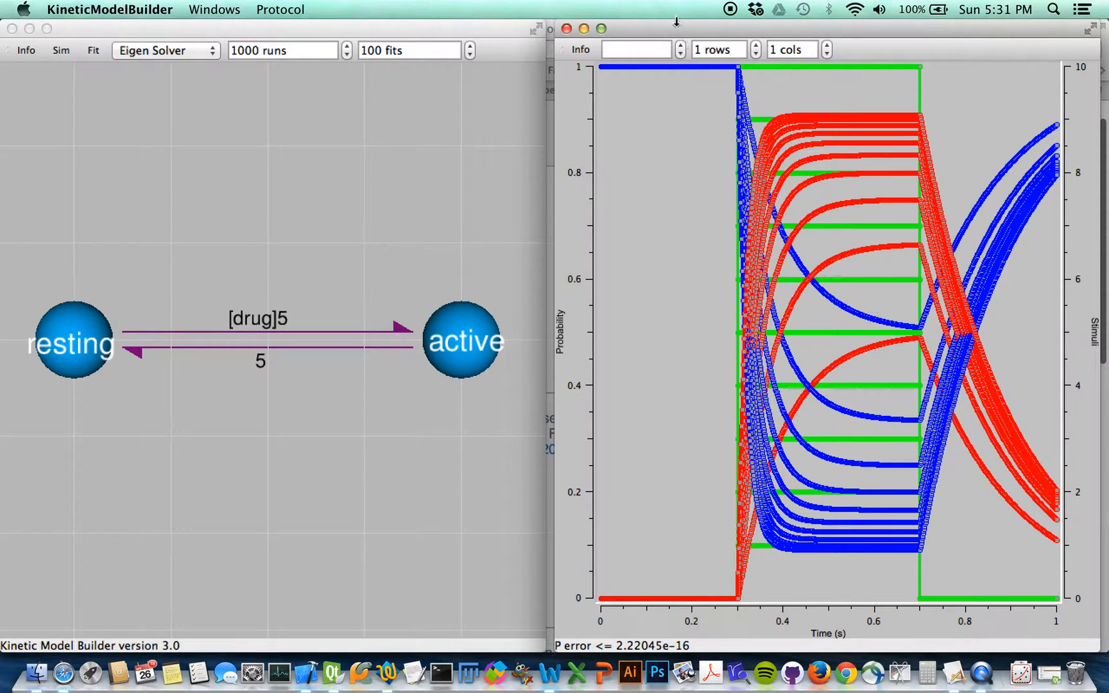
# Step through the simulated traces one at a time, and restore the overlay of all traces by clearing the trace index.
pyautogui.click(681, 46)
pyautogui.click(681, 46)
pyautogui.click(681, 46)
pyautogui.click(681, 46)
pyautogui.click(681, 47)
pyautogui.click(681, 46)
pyautogui.click(680, 46)
pyautogui.click(681, 47)
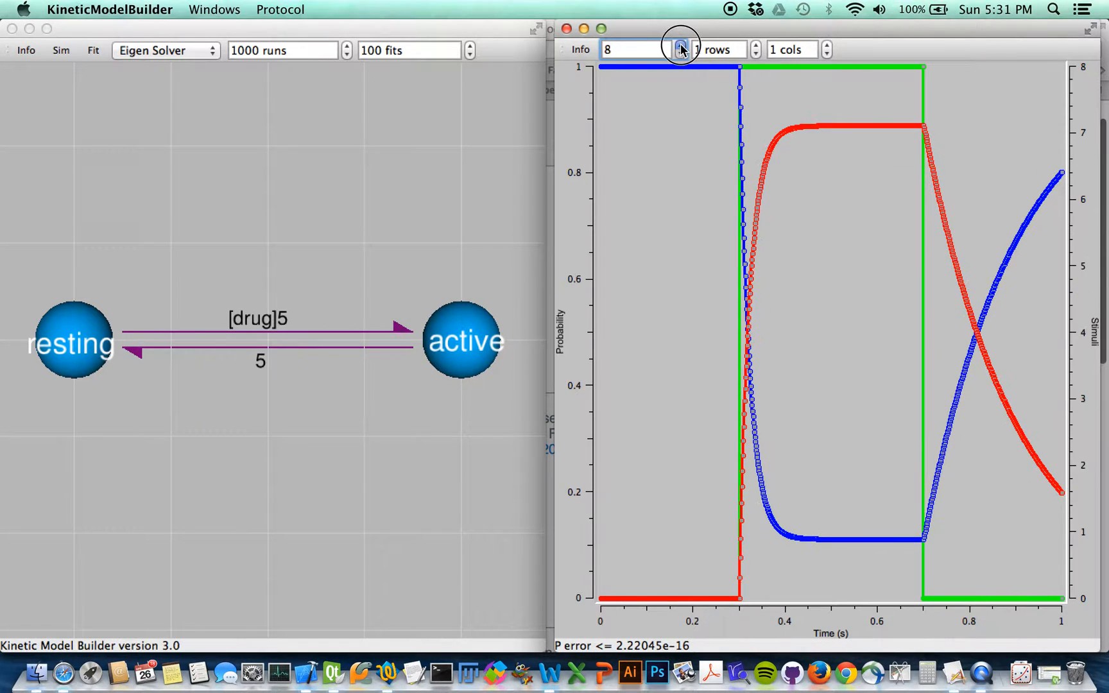
pyautogui.click(681, 46)
pyautogui.click(643, 46)
pyautogui.press('BackSpace')
pyautogui.press('Return')
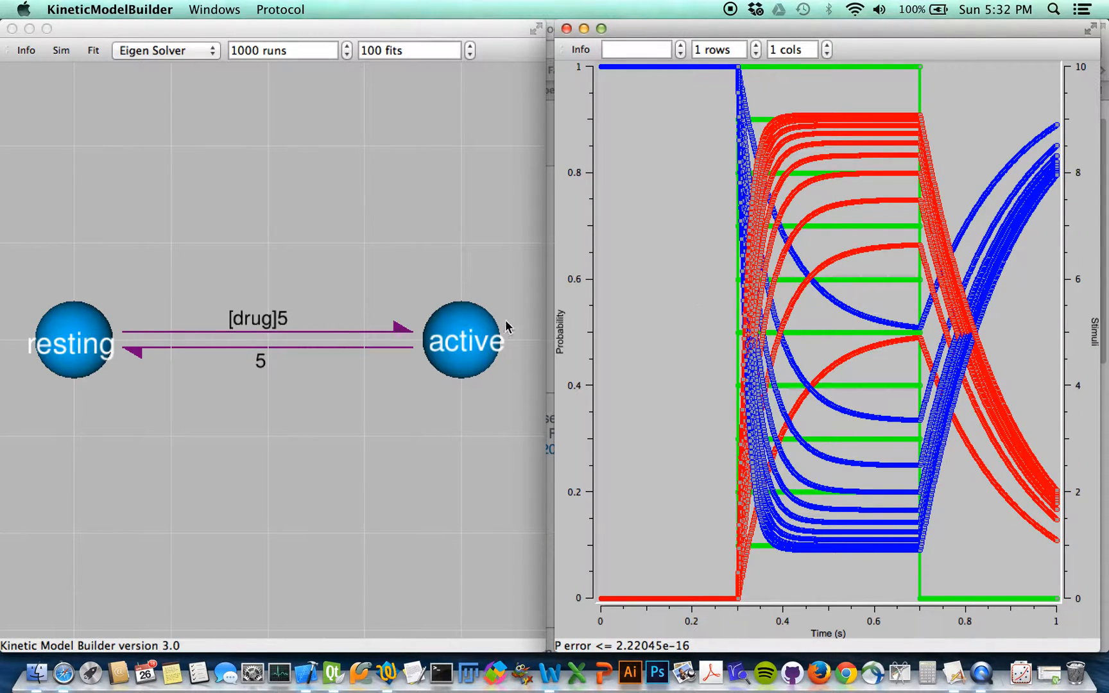
pyautogui.click(452, 345)
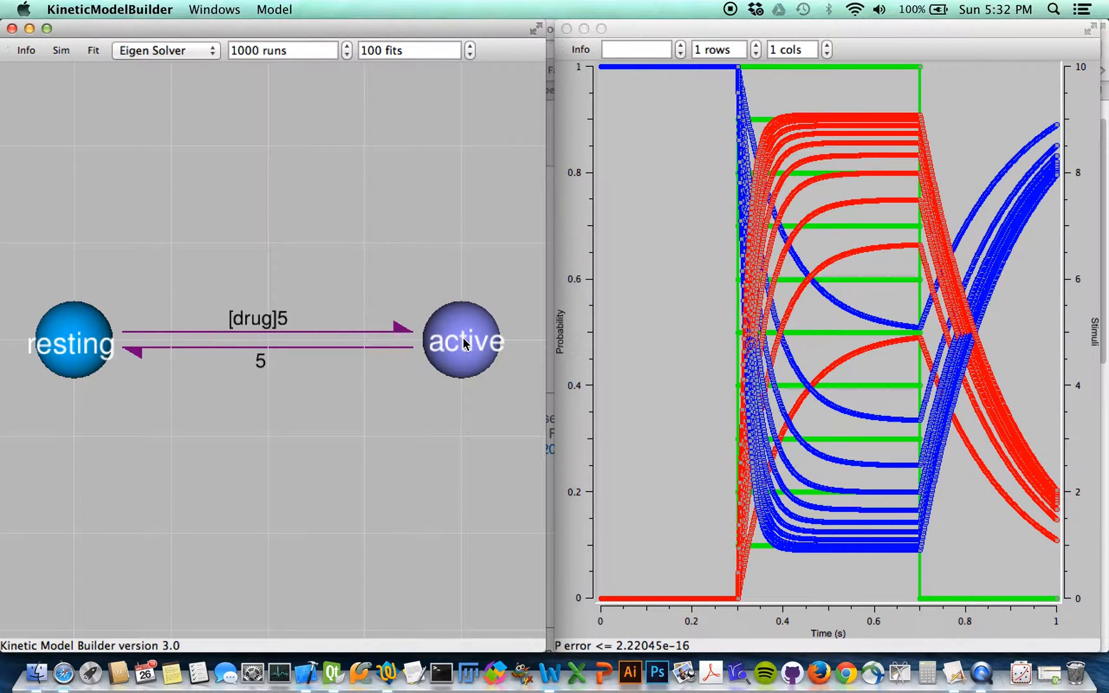
pyautogui.click(254, 323)
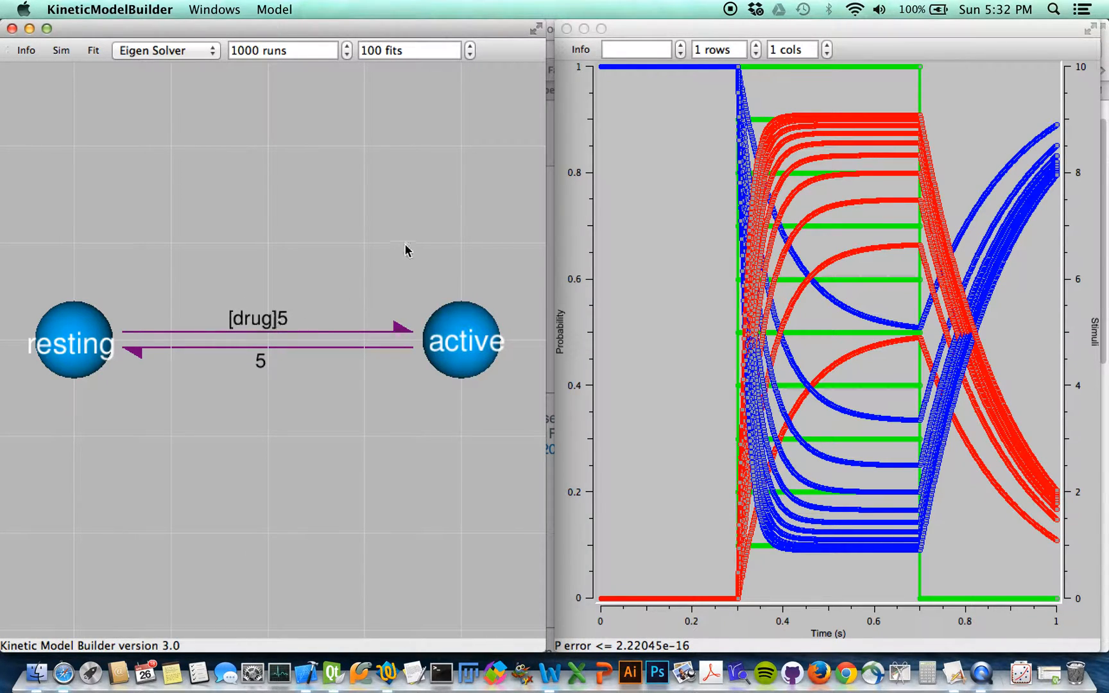
pyautogui.click(648, 51)
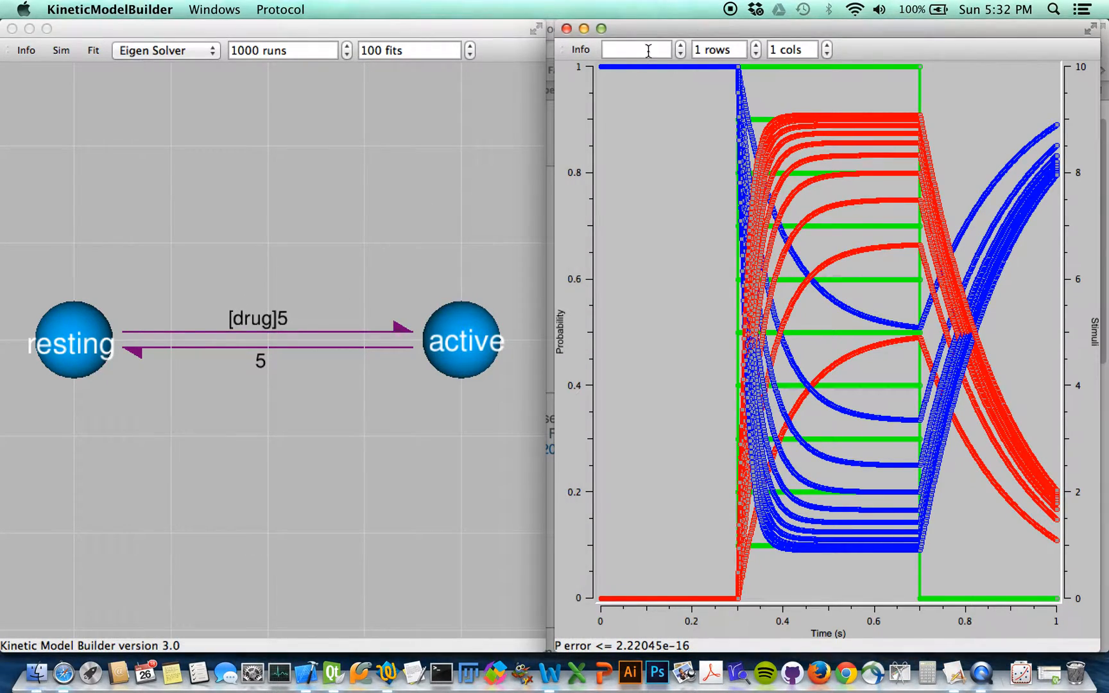
# Add a summary to the protocol, name it Pactive, and widen the name column to fit.
pyautogui.click(584, 51)
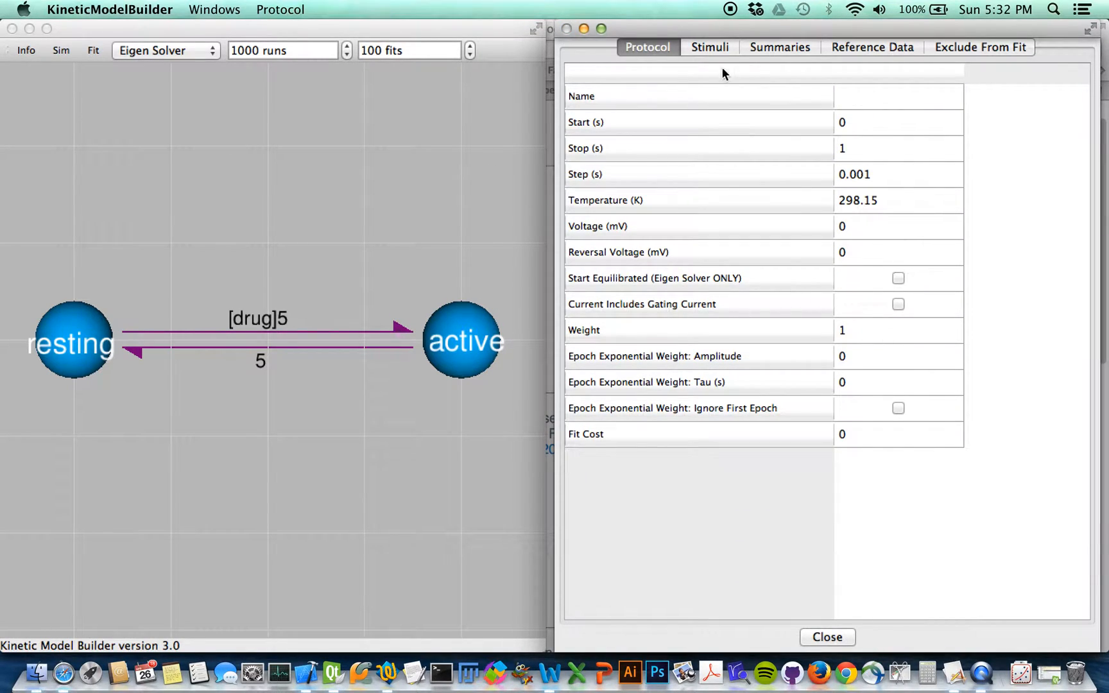
pyautogui.click(783, 49)
pyautogui.click(593, 75)
pyautogui.doubleClick(641, 127)
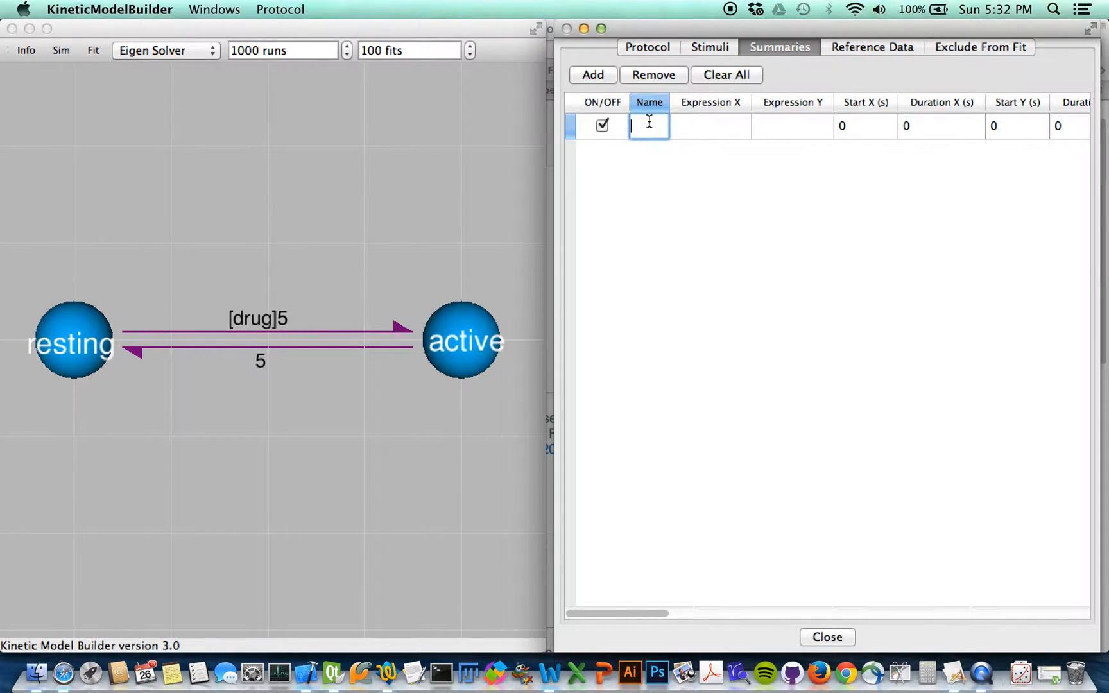
pyautogui.write('Pactive')
pyautogui.press('Return')
pyautogui.moveTo(668, 107); pyautogui.dragTo(687, 107)
pyautogui.click(657, 190)
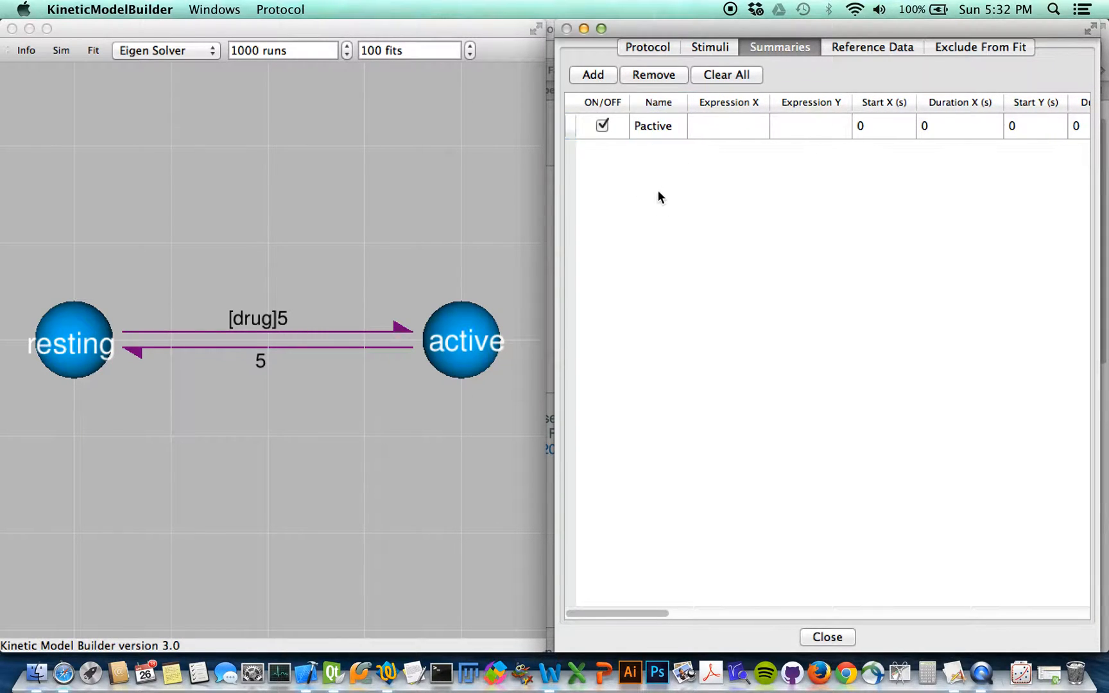
# Set the Pactive summary's Y expression to max(active).
pyautogui.click(639, 131)
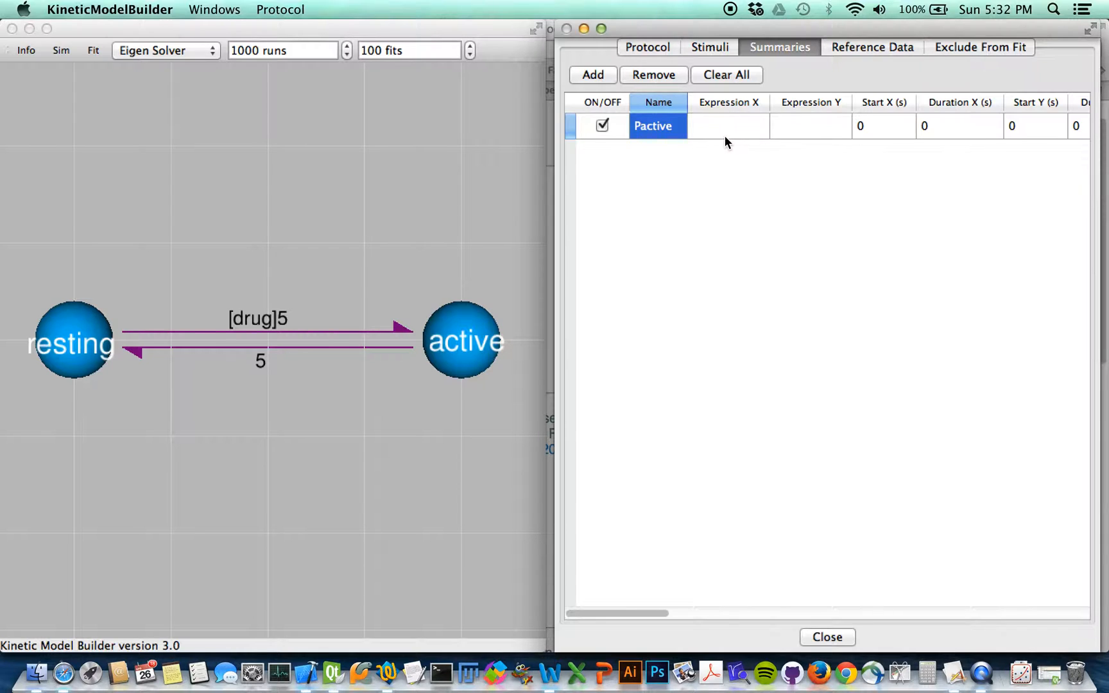
pyautogui.click(799, 123)
pyautogui.click(796, 125)
pyautogui.write('max(active')
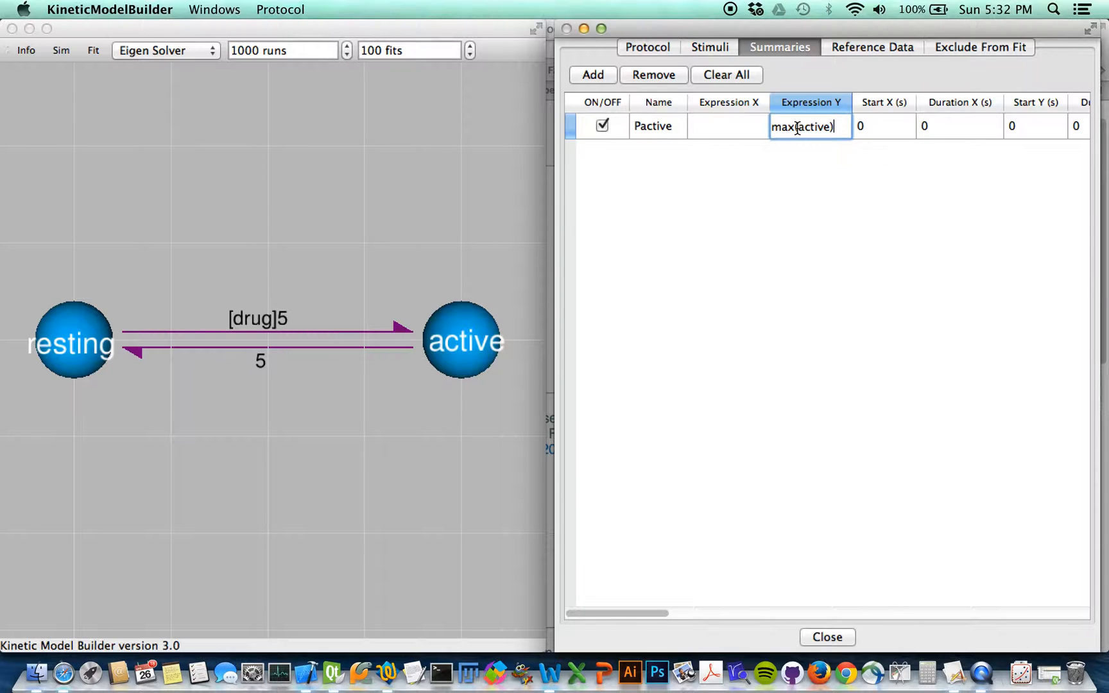
pyautogui.press('Return')
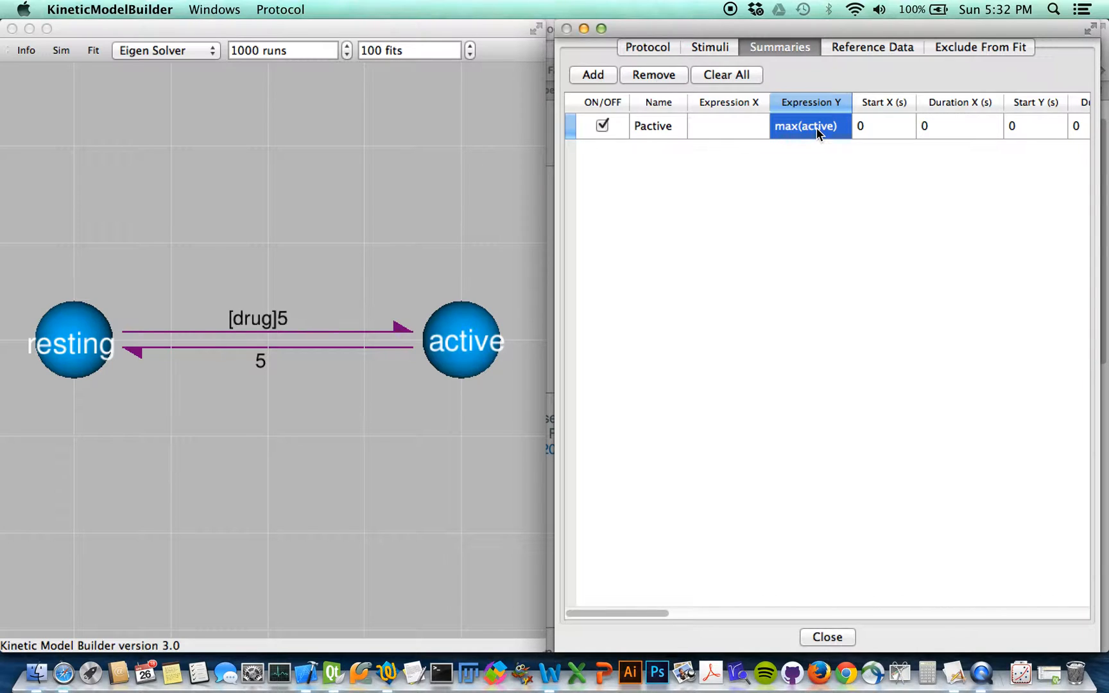
pyautogui.click(799, 213)
# Set the Pactive summary's X expression to max(drug).
pyautogui.click(731, 129)
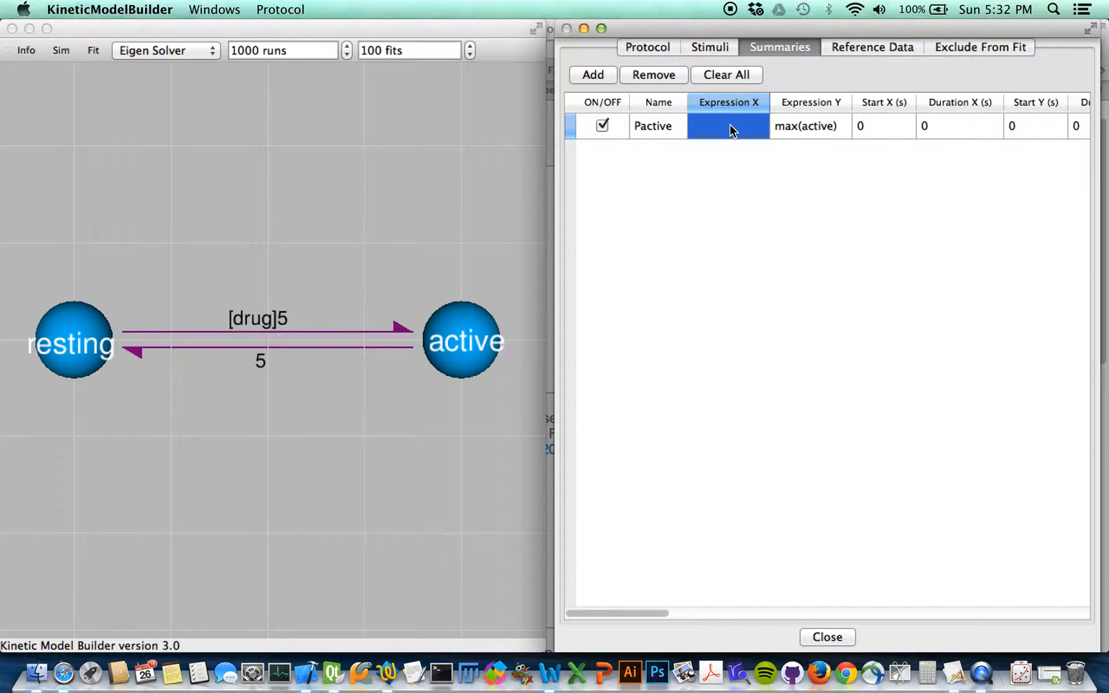
pyautogui.click(718, 127)
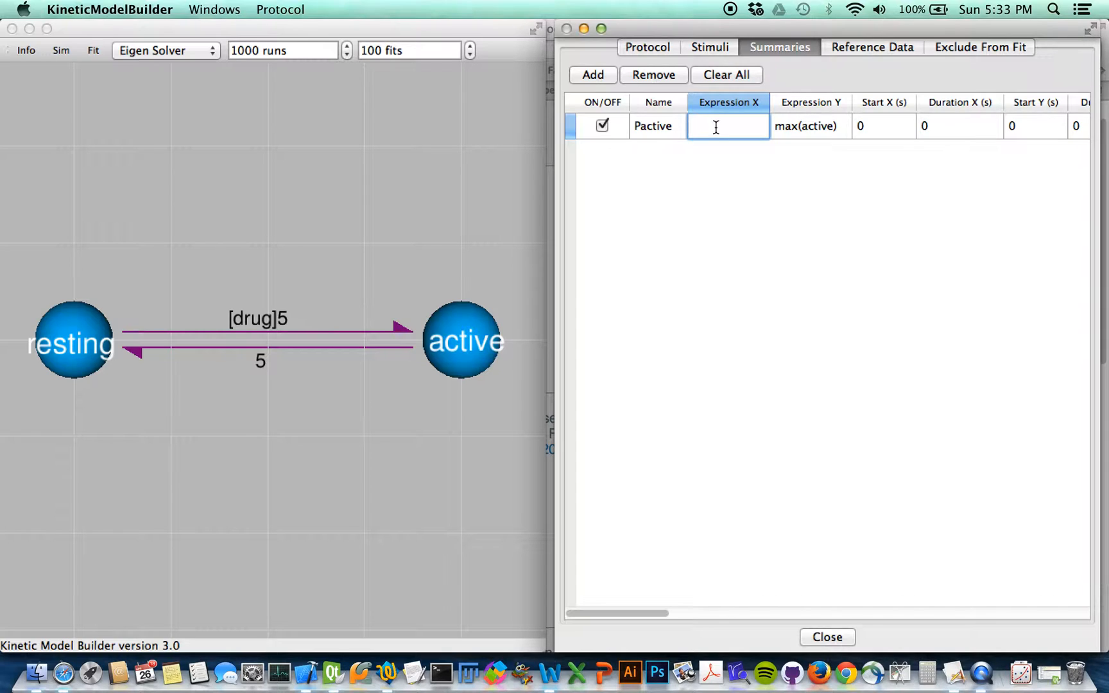
pyautogui.write('max(drug)')
pyautogui.press('Return')
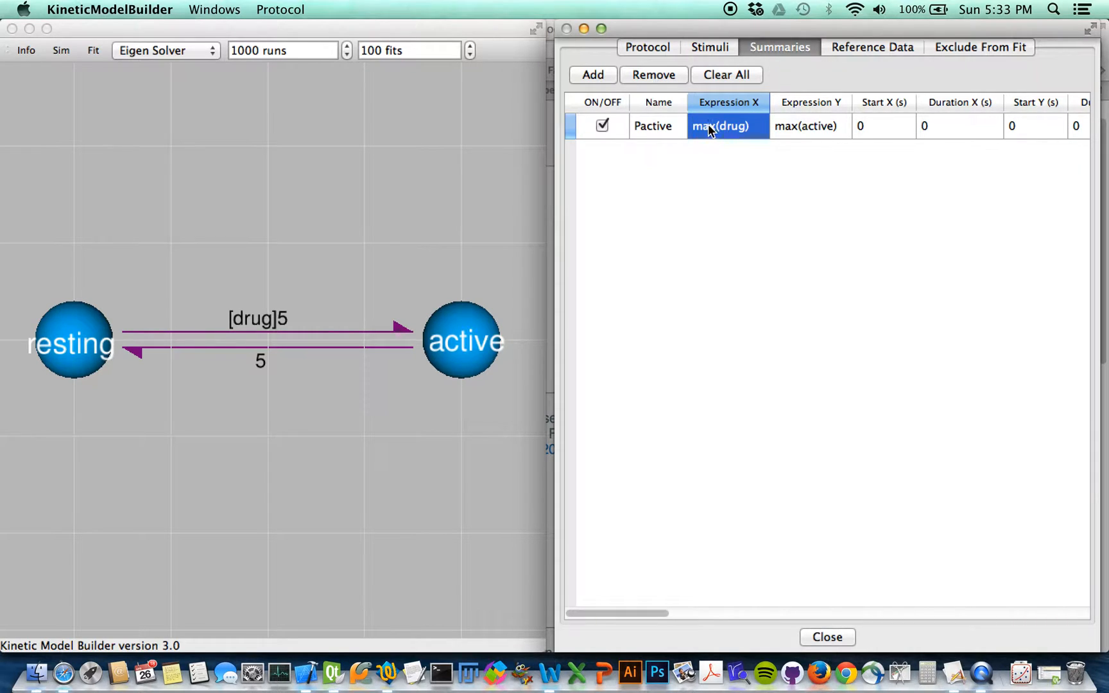
pyautogui.click(817, 126)
pyautogui.click(742, 129)
pyautogui.click(811, 127)
pyautogui.click(744, 127)
pyautogui.click(808, 127)
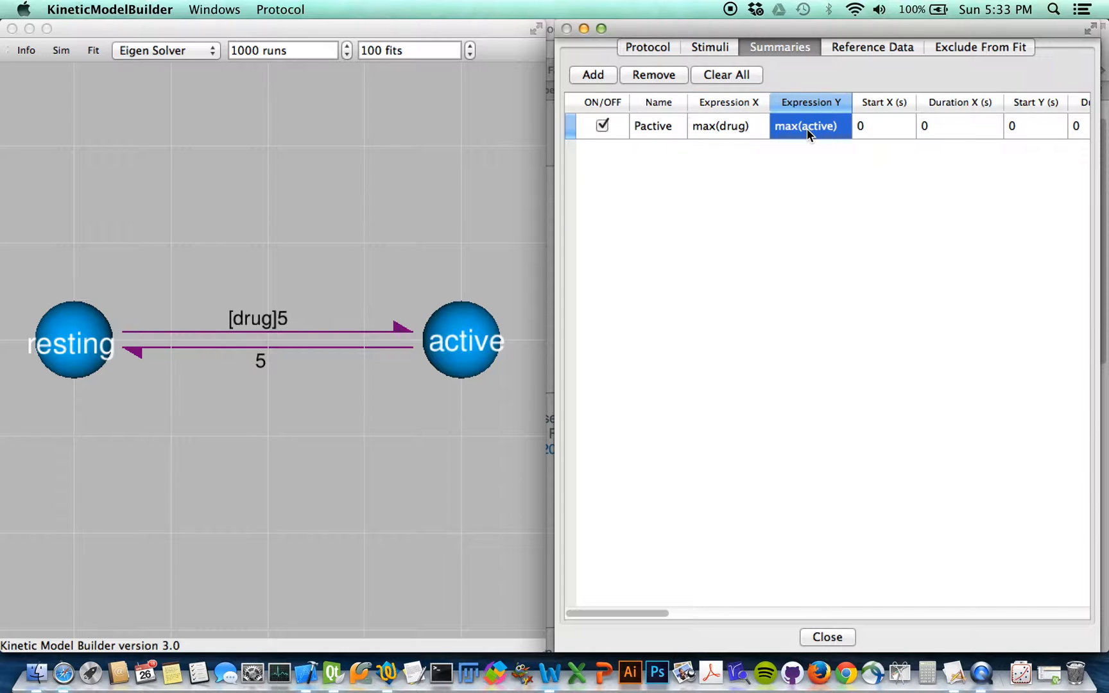
pyautogui.click(889, 123)
pyautogui.click(953, 125)
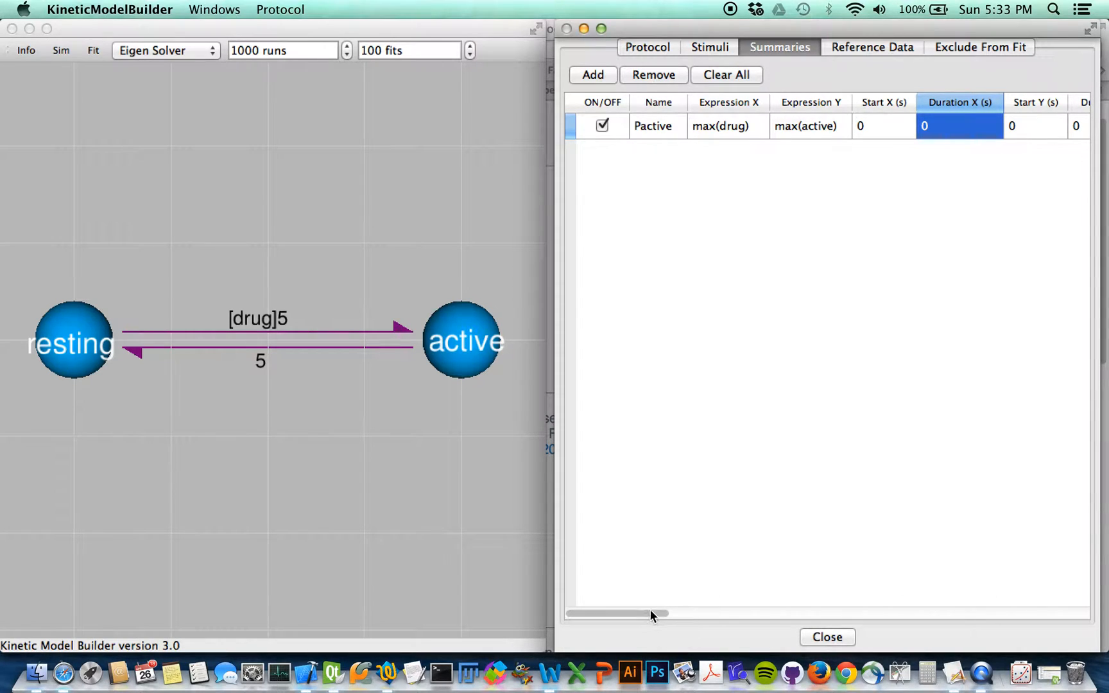
# Set the Pactive summary's X start to 0.3 s and its X duration to 0.4 s.
pyautogui.moveTo(651, 615); pyautogui.dragTo(701, 609)
pyautogui.click(1011, 126)
pyautogui.click(1017, 126)
pyautogui.click(787, 125)
pyautogui.click(772, 126)
pyautogui.click(771, 127)
pyautogui.write('.3')
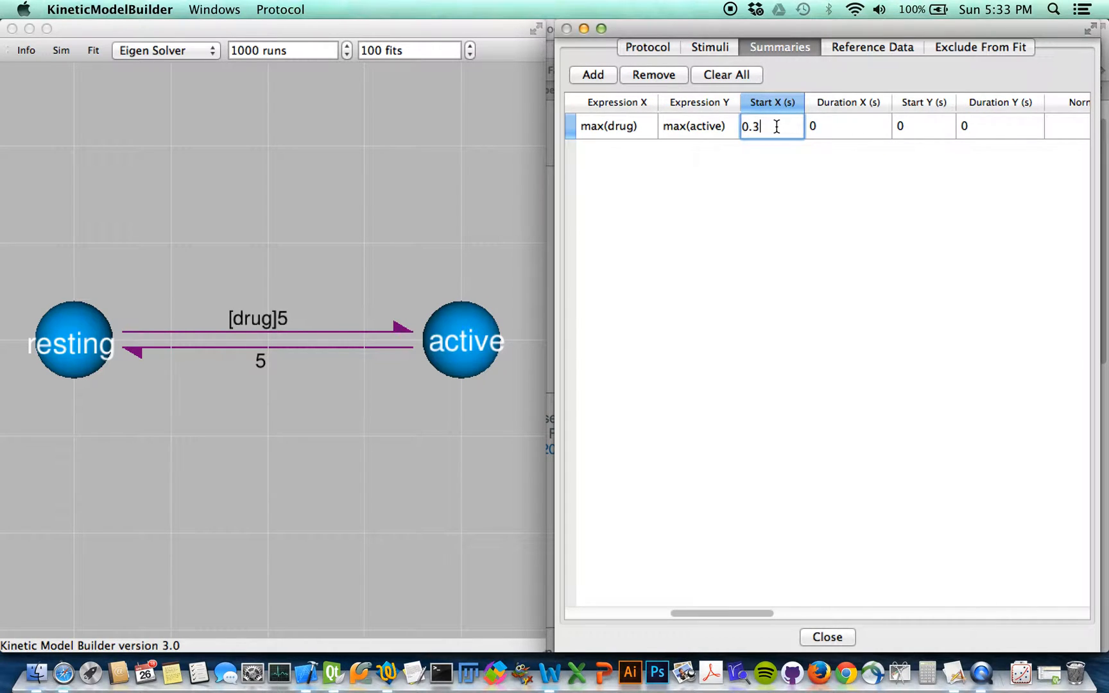
pyautogui.click(837, 128)
pyautogui.click(836, 127)
pyautogui.write('.4')
pyautogui.press('Return')
pyautogui.click(875, 179)
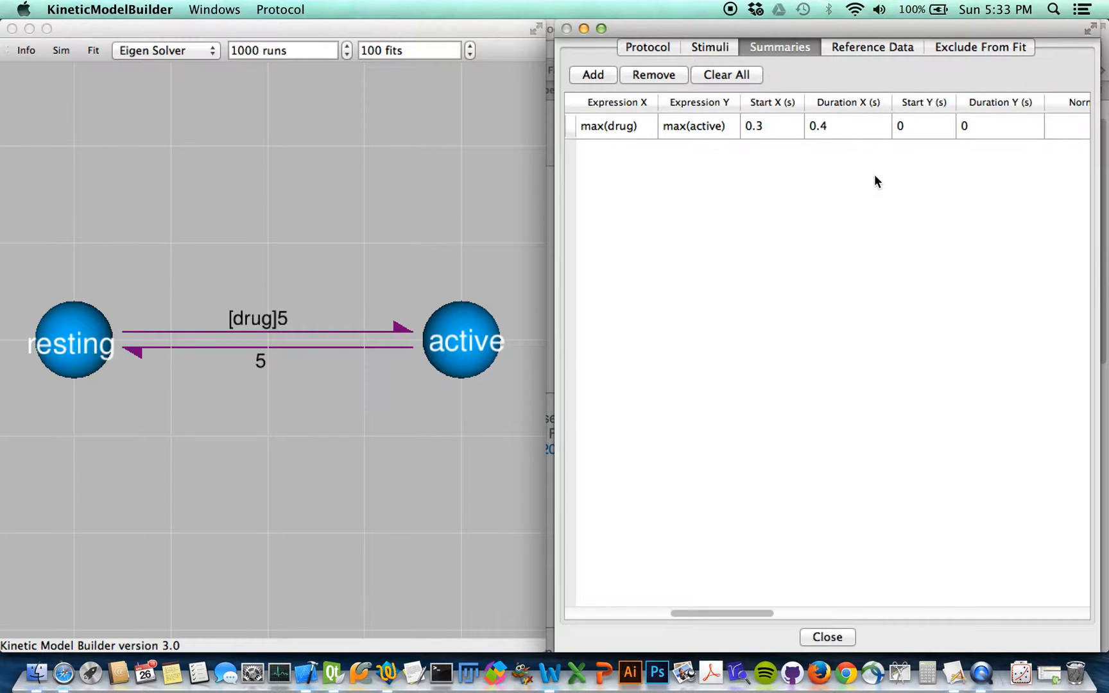
# Check the drug stimulus's timing, and set the Pactive summary's Y start to 0.3 s and Y duration to 0.4 s.
pyautogui.click(717, 48)
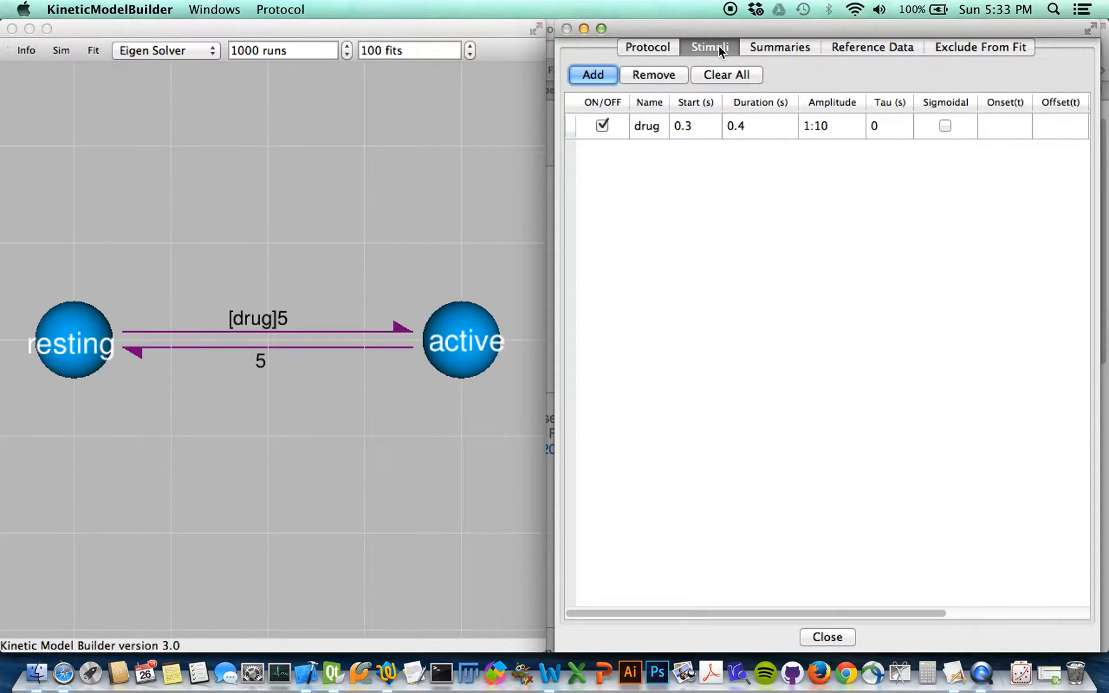
pyautogui.click(699, 125)
pyautogui.click(750, 126)
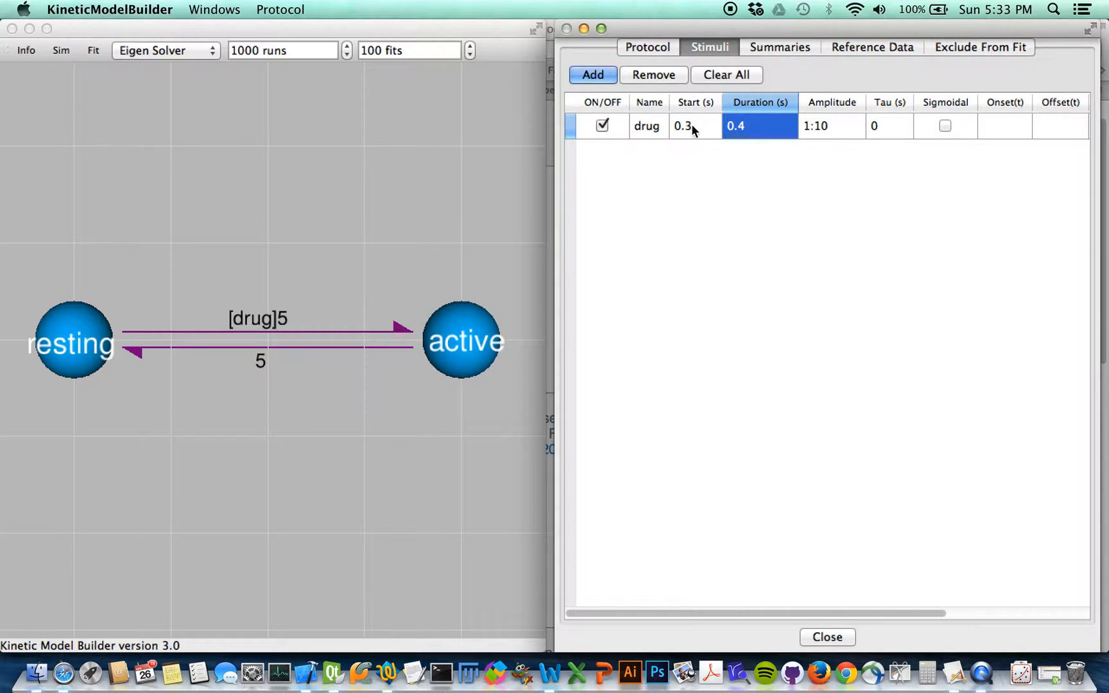
pyautogui.click(651, 126)
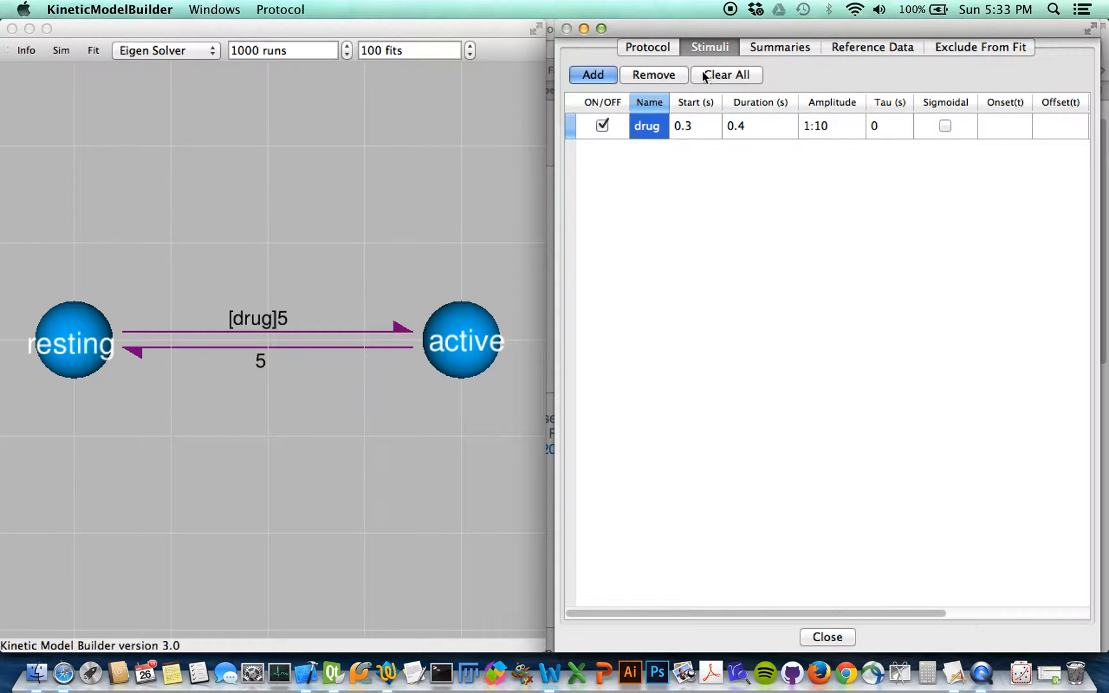
pyautogui.click(790, 47)
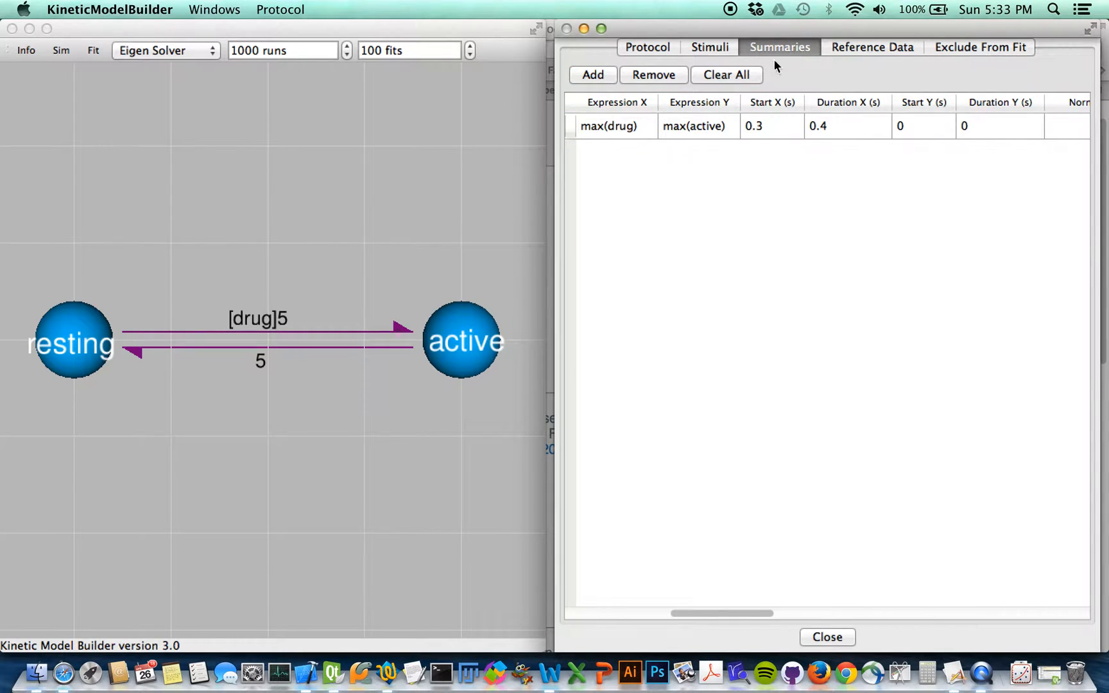
pyautogui.doubleClick(928, 127)
pyautogui.write('.3')
pyautogui.doubleClick(998, 127)
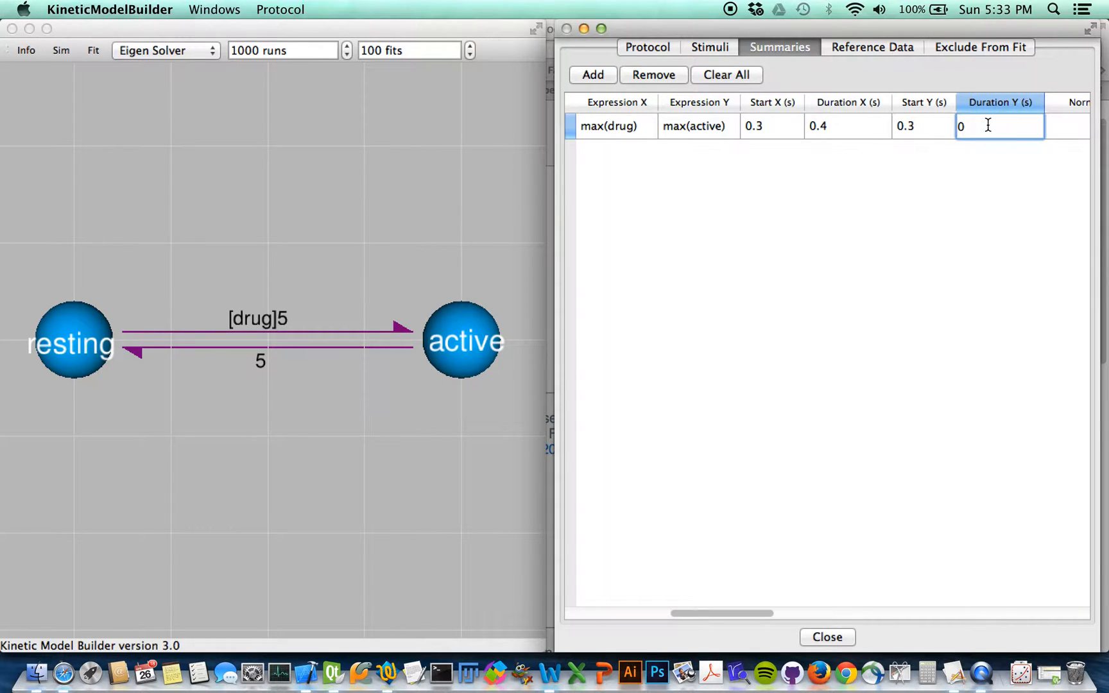
pyautogui.write('5')
pyautogui.press('BackSpace')
pyautogui.write('4')
pyautogui.press('Return')
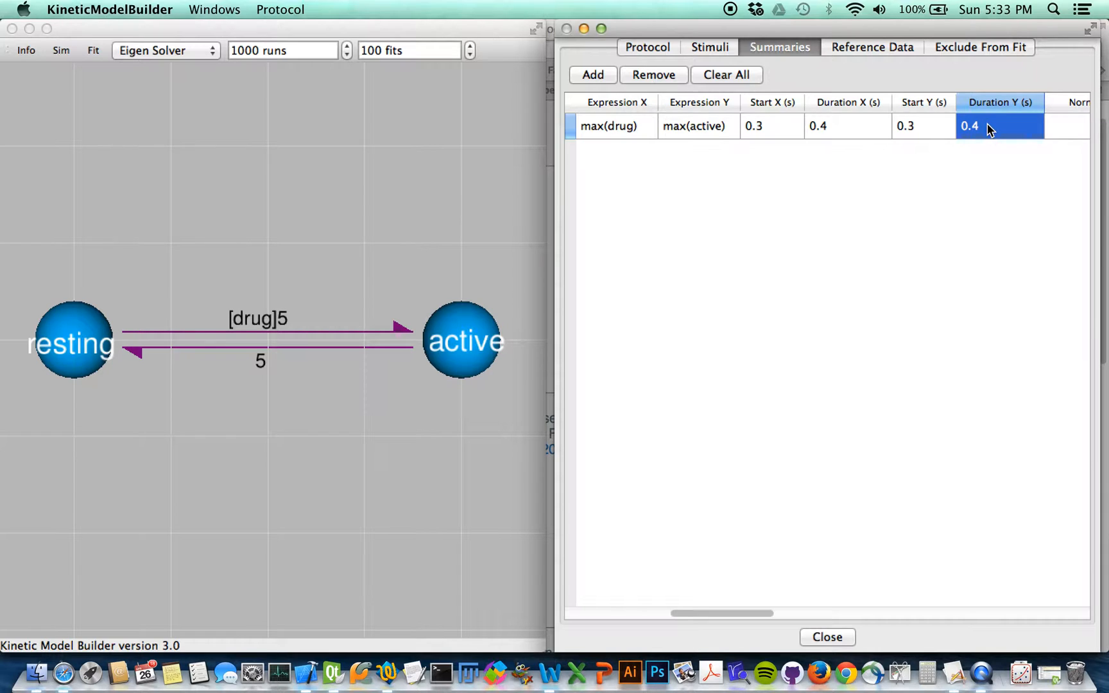
pyautogui.click(888, 172)
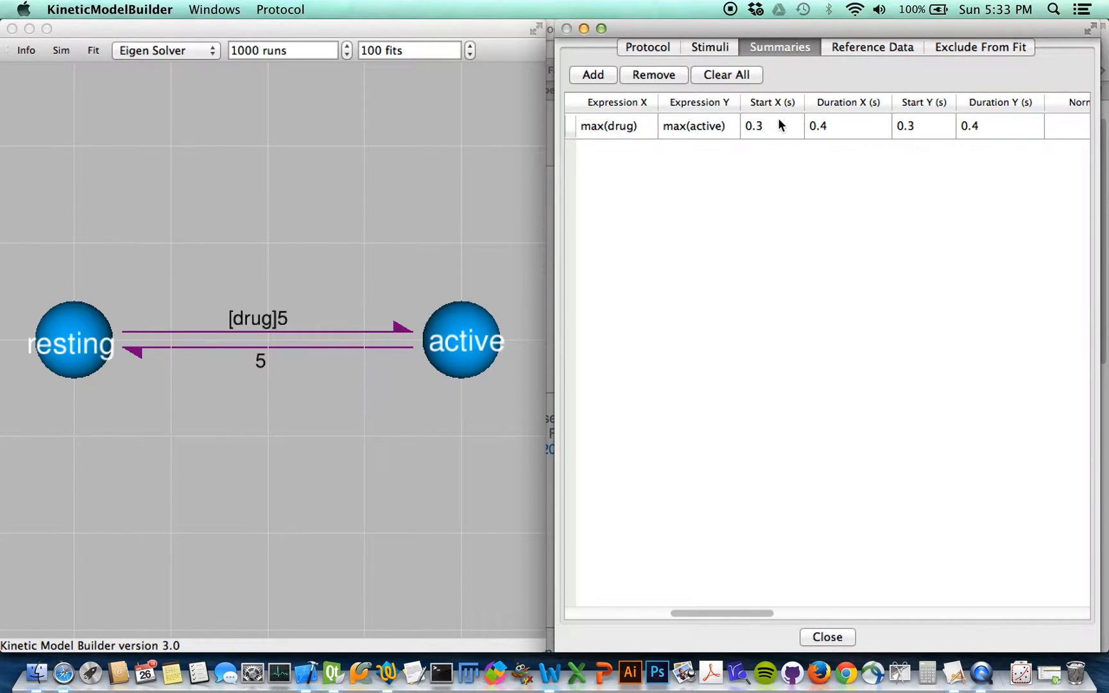
# Set the Pactive summary's X expression to mean(drug).
pyautogui.moveTo(735, 614); pyautogui.dragTo(668, 619)
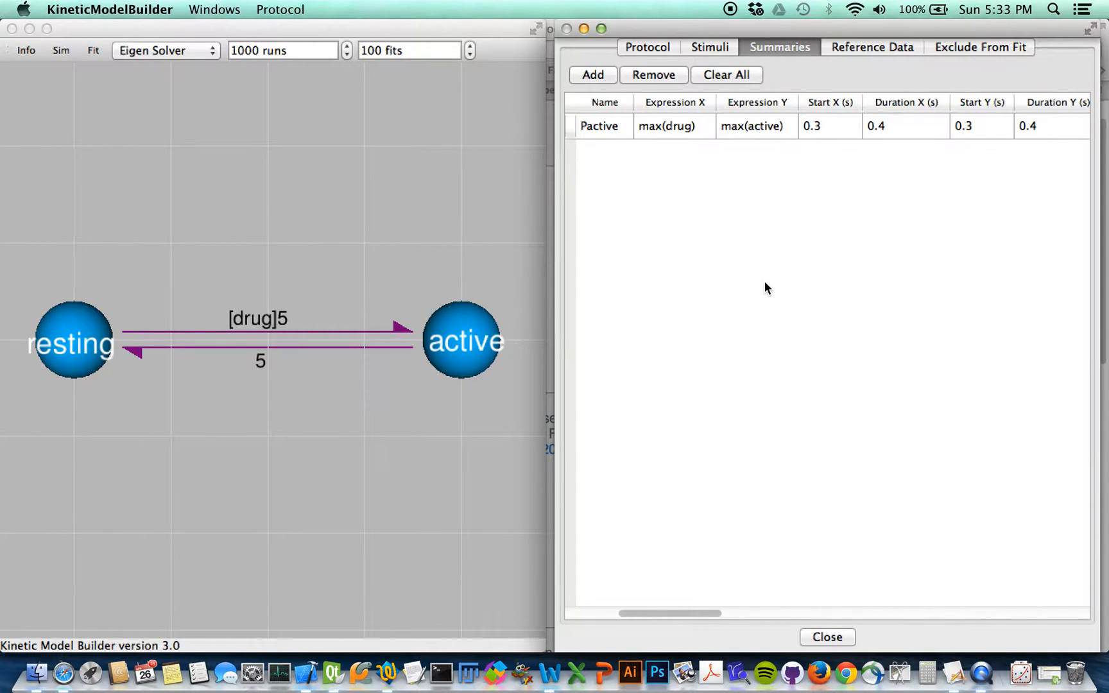
pyautogui.doubleClick(655, 126)
pyautogui.click(666, 122)
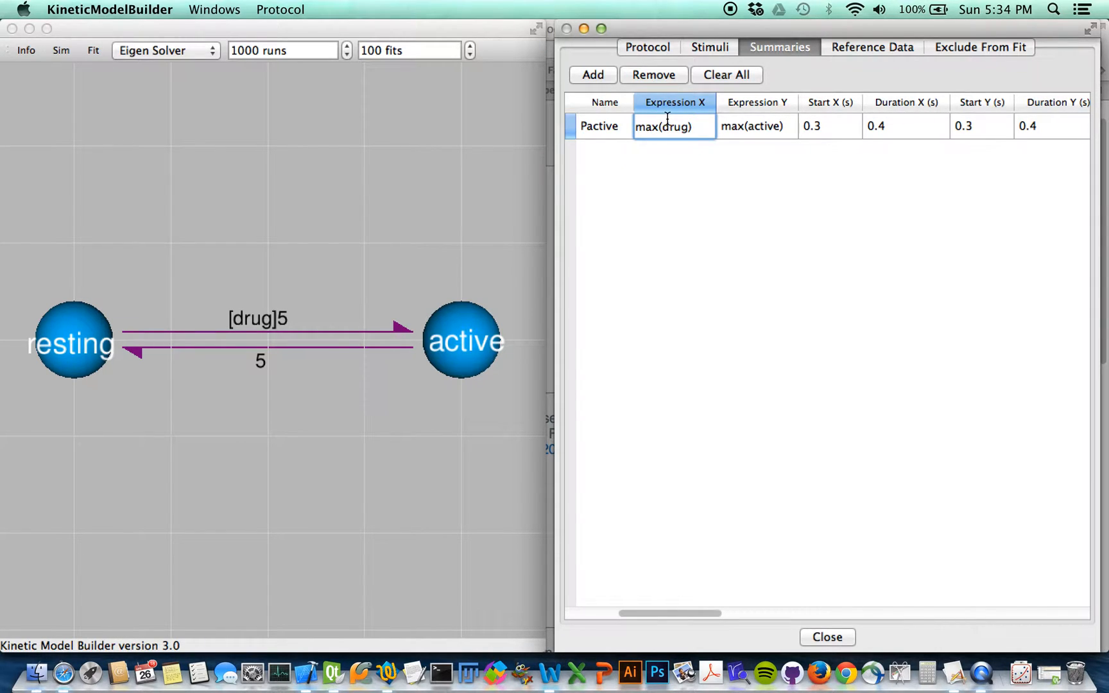
pyautogui.press('BackSpace')
pyautogui.press('BackSpace')
pyautogui.write('ean')
pyautogui.press('Return')
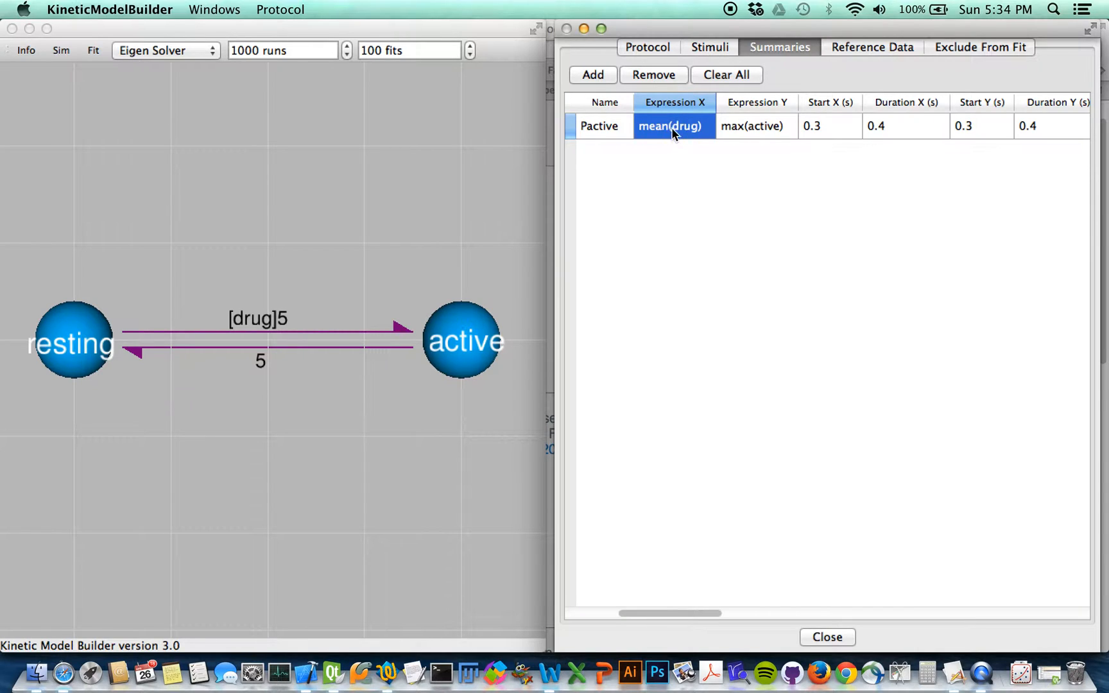
# Review the Pactive summary's X and Y expressions, start times, durations and normalization options.
pyautogui.click(926, 128)
pyautogui.click(982, 125)
pyautogui.click(1031, 122)
pyautogui.click(998, 122)
pyautogui.click(1024, 124)
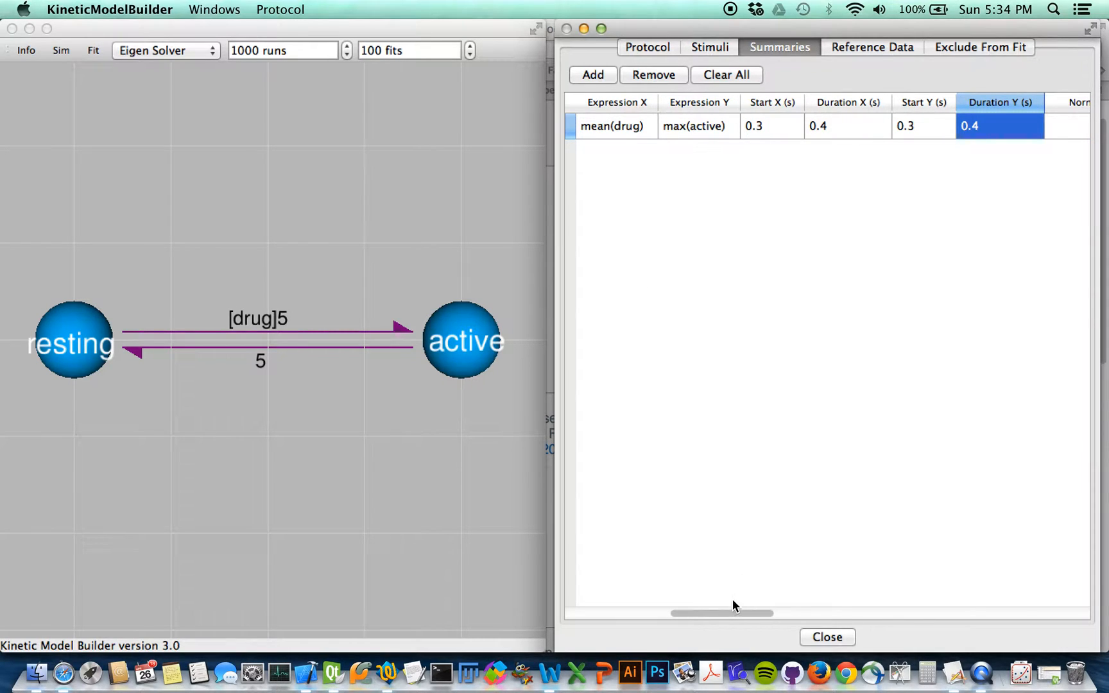
pyautogui.moveTo(711, 608); pyautogui.dragTo(634, 607)
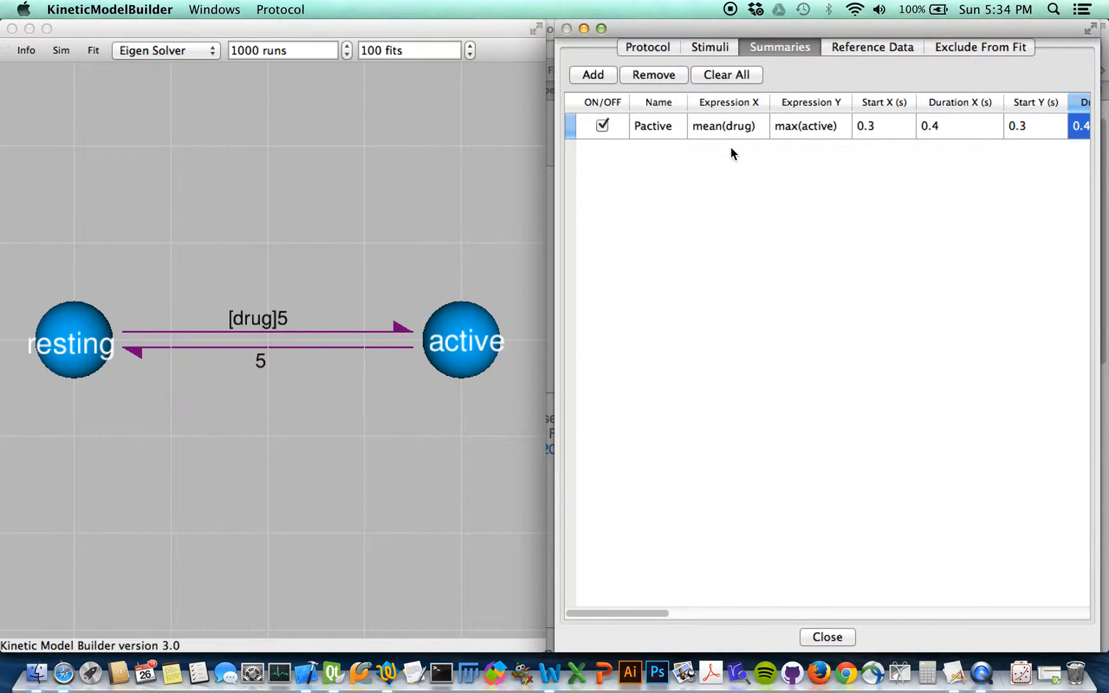
pyautogui.click(803, 126)
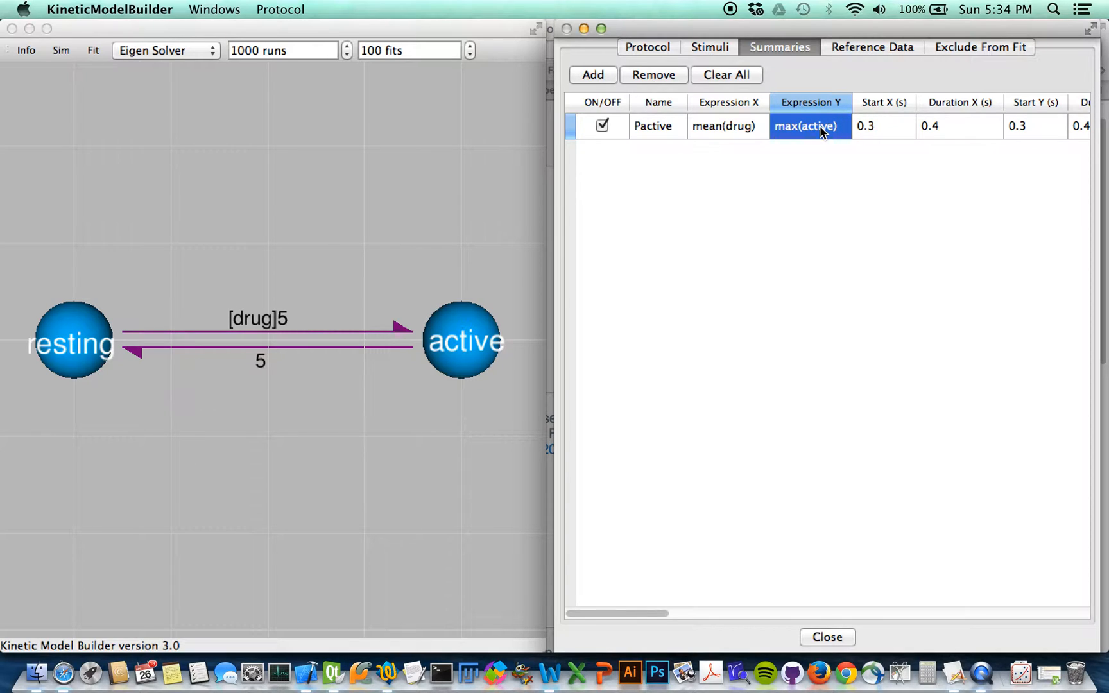
pyautogui.click(716, 126)
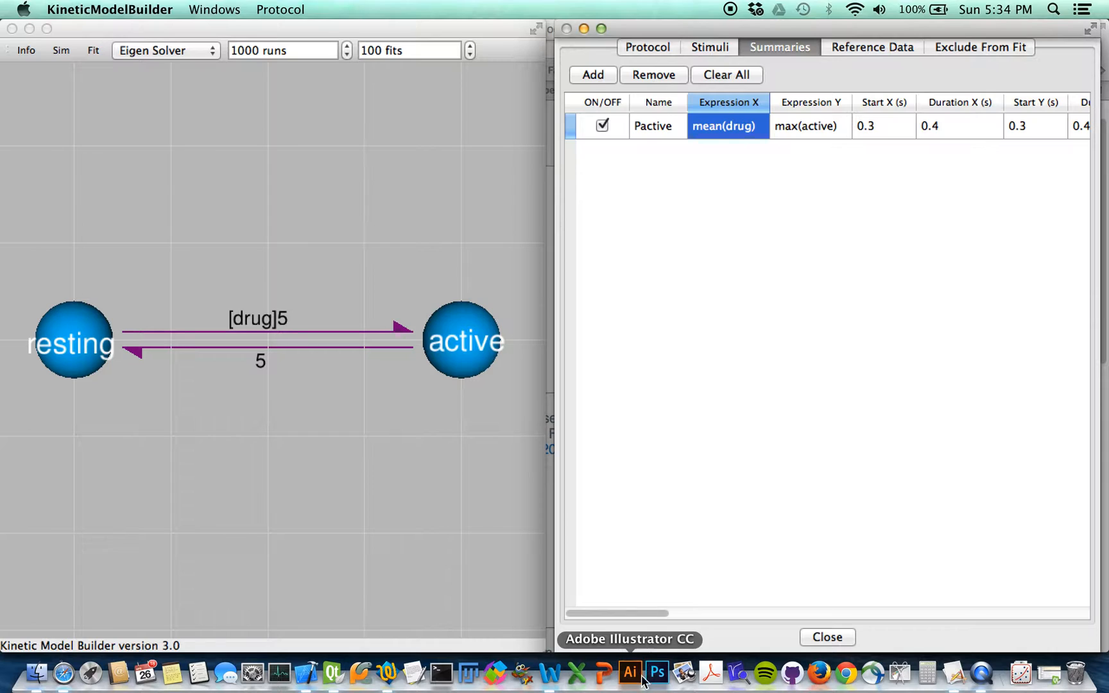
pyautogui.moveTo(662, 610); pyautogui.dragTo(674, 608)
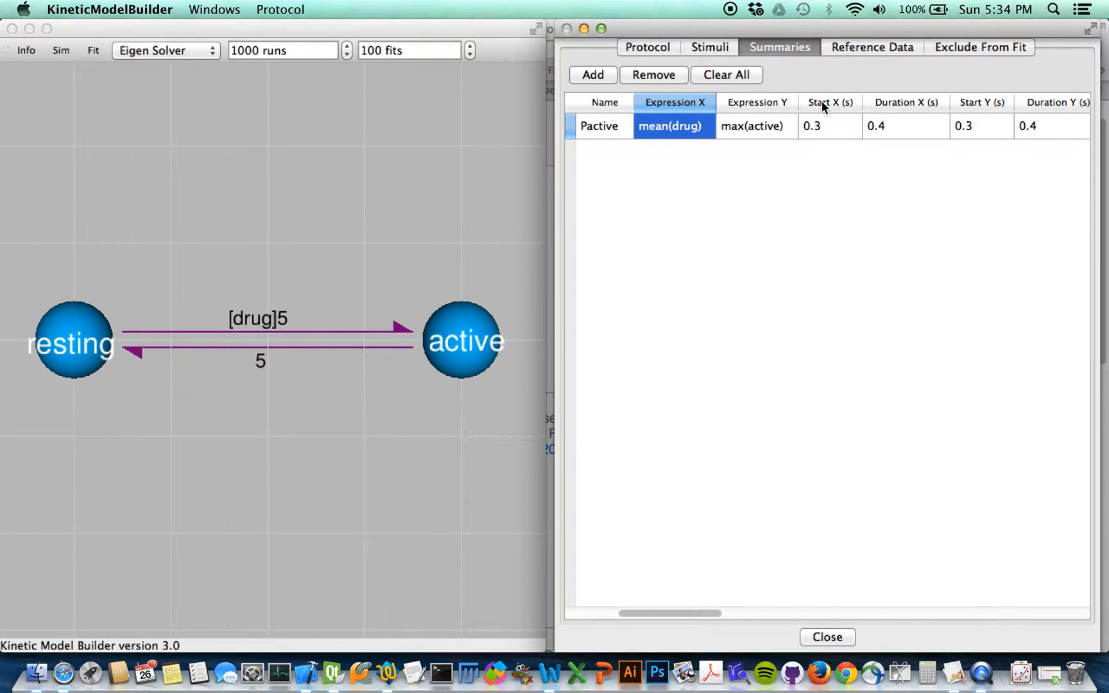
pyautogui.click(830, 127)
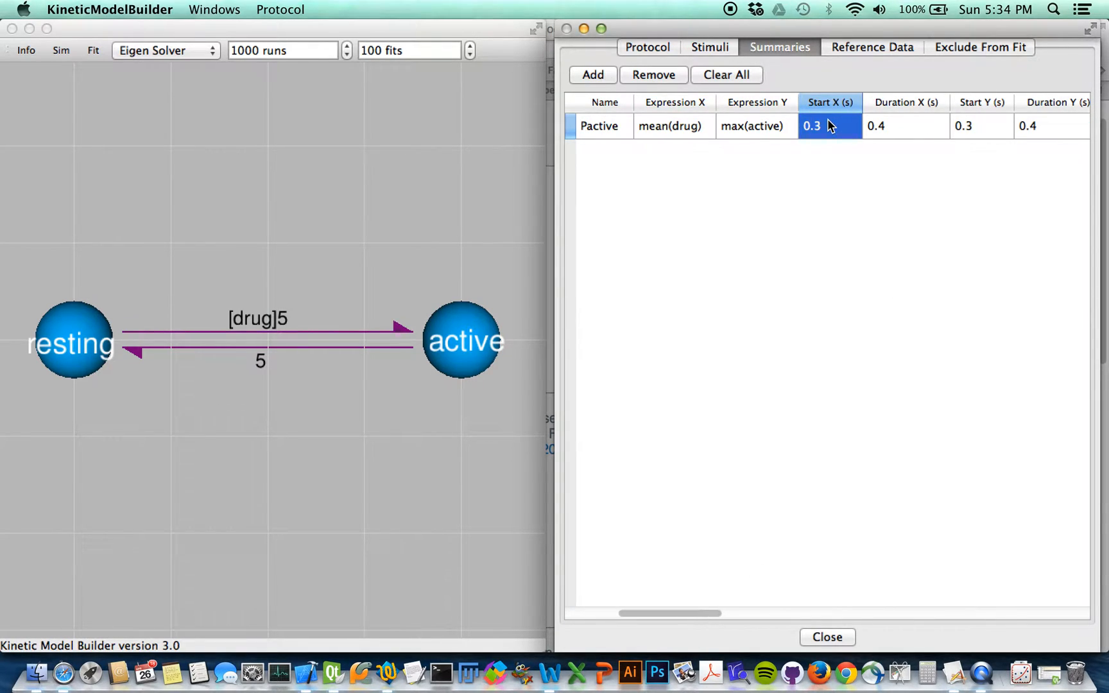
pyautogui.click(902, 127)
pyautogui.moveTo(708, 615); pyautogui.dragTo(991, 577)
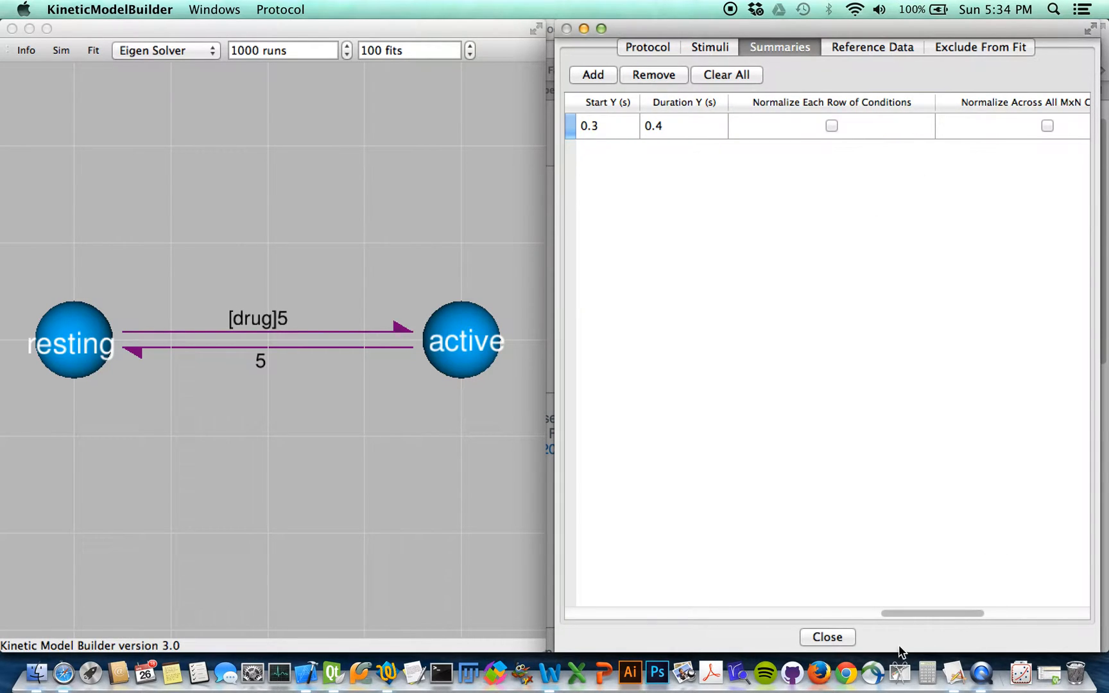
pyautogui.moveTo(941, 612); pyautogui.dragTo(588, 614)
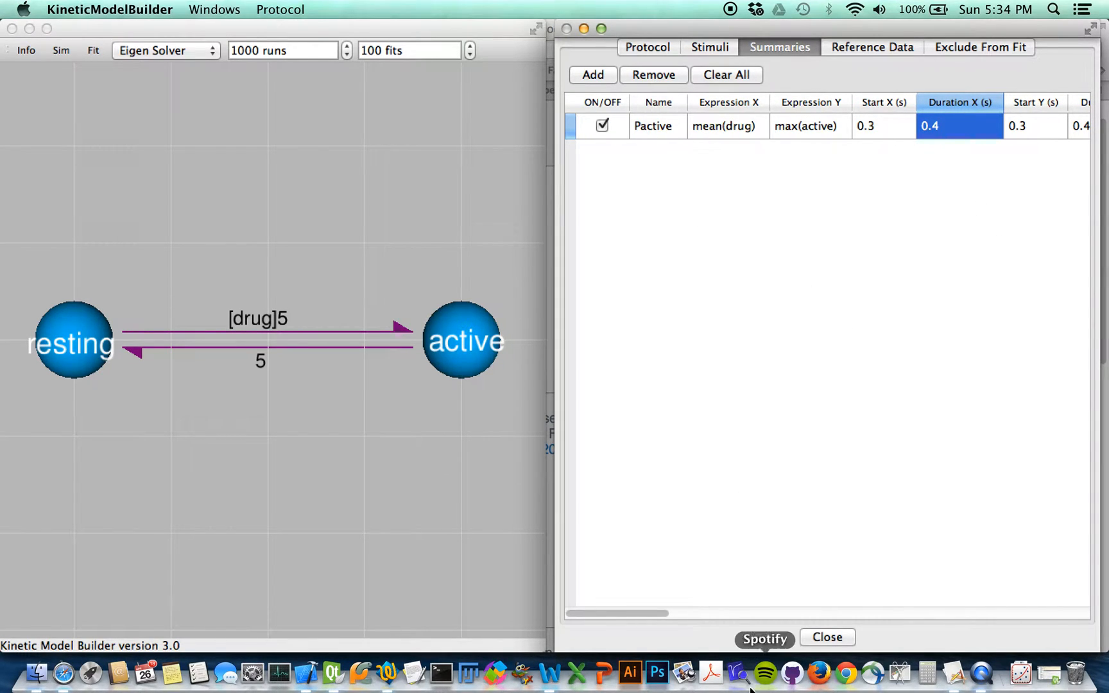
# Close the protocol settings and run the simulation of the two-state model.
pyautogui.click(828, 636)
pyautogui.click(57, 132)
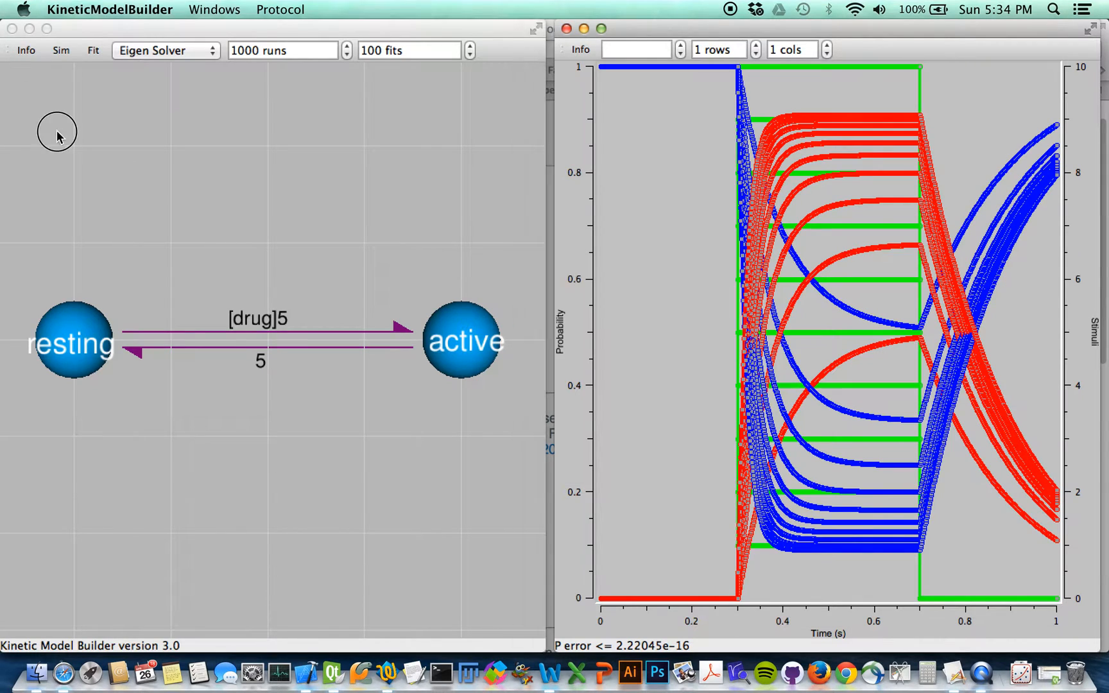
pyautogui.click(61, 51)
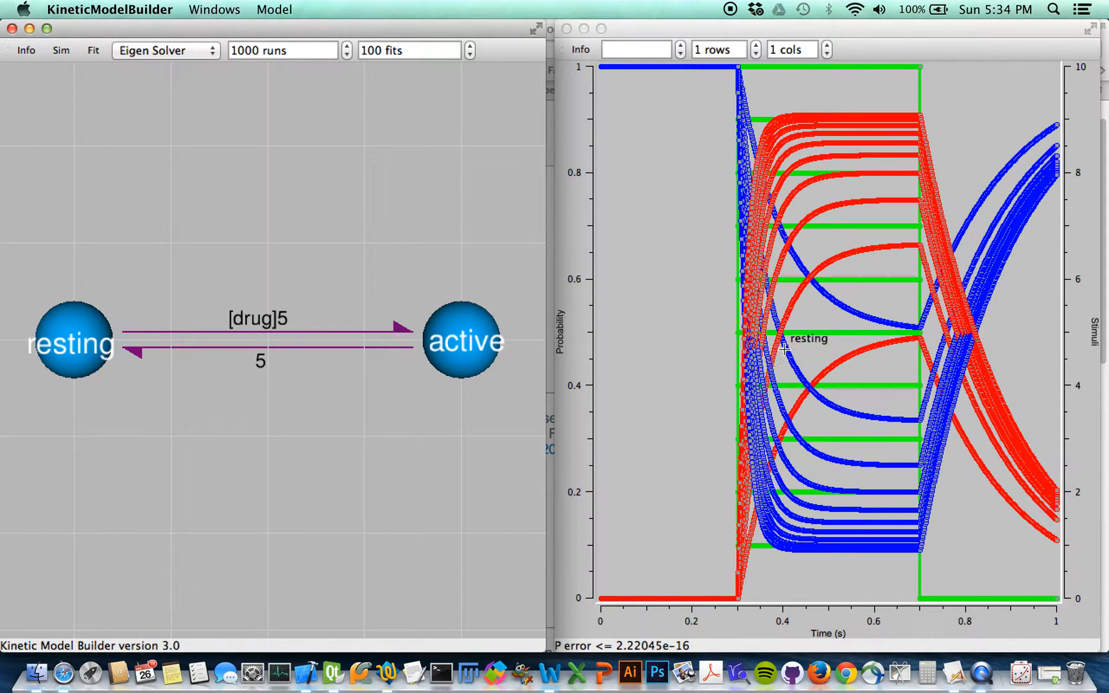
# Add a second row to the plot layout and set the lower plot's line width to 3.
pyautogui.click(758, 46)
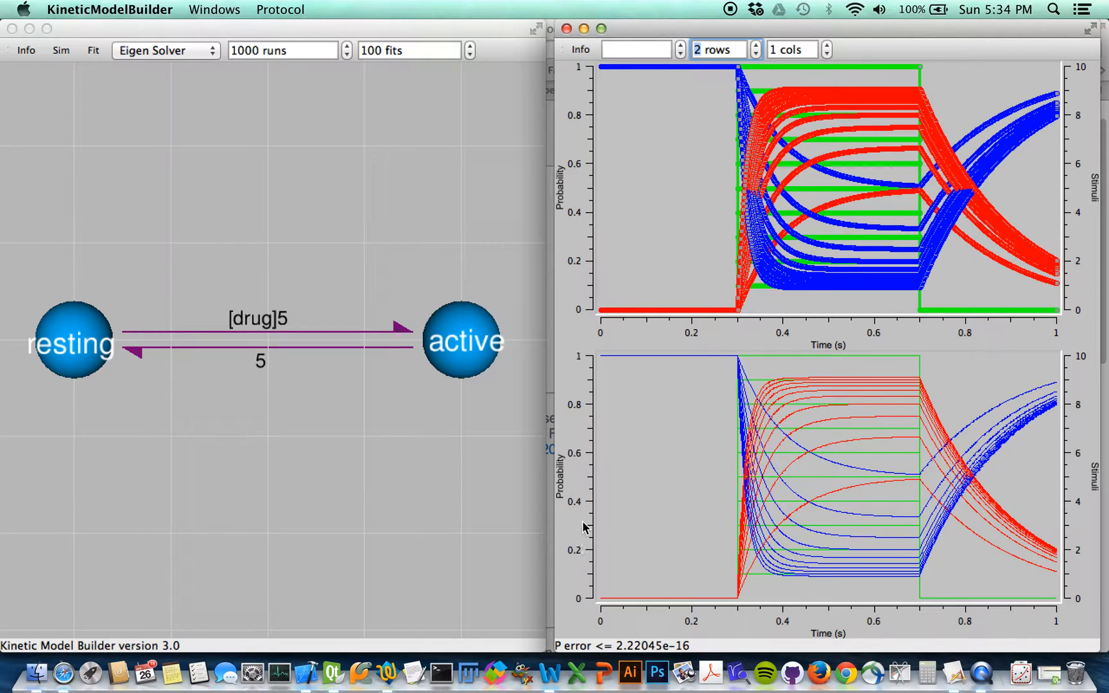
pyautogui.rightClick(581, 489)
pyautogui.moveTo(610, 577)
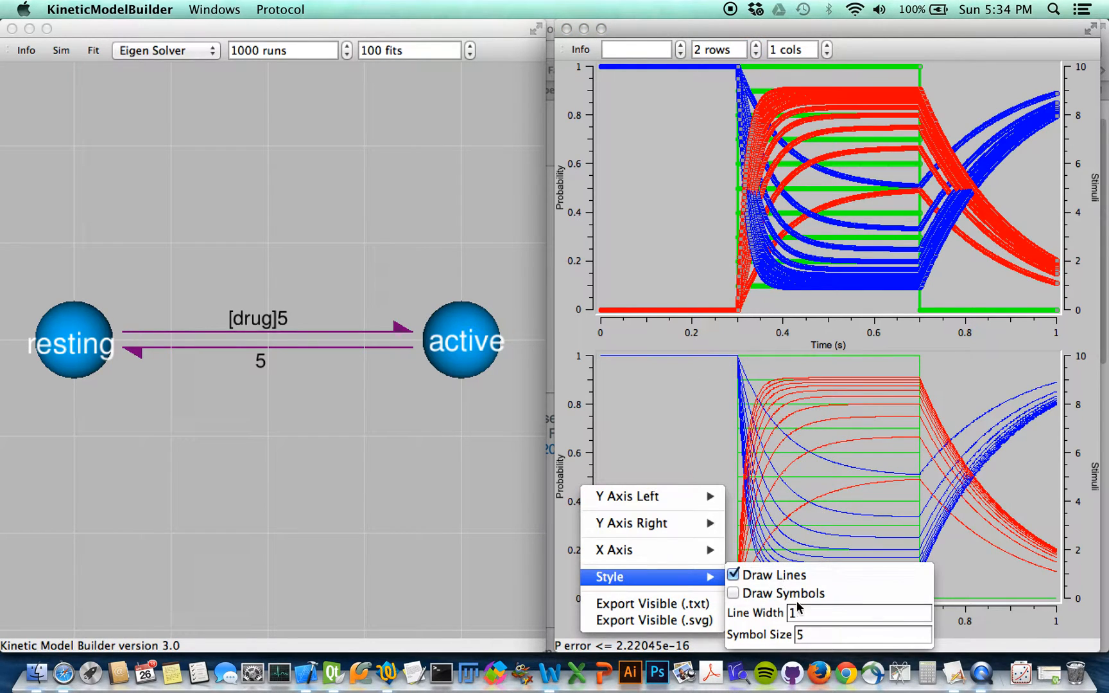
pyautogui.click(768, 620)
pyautogui.write('3')
pyautogui.press('Return')
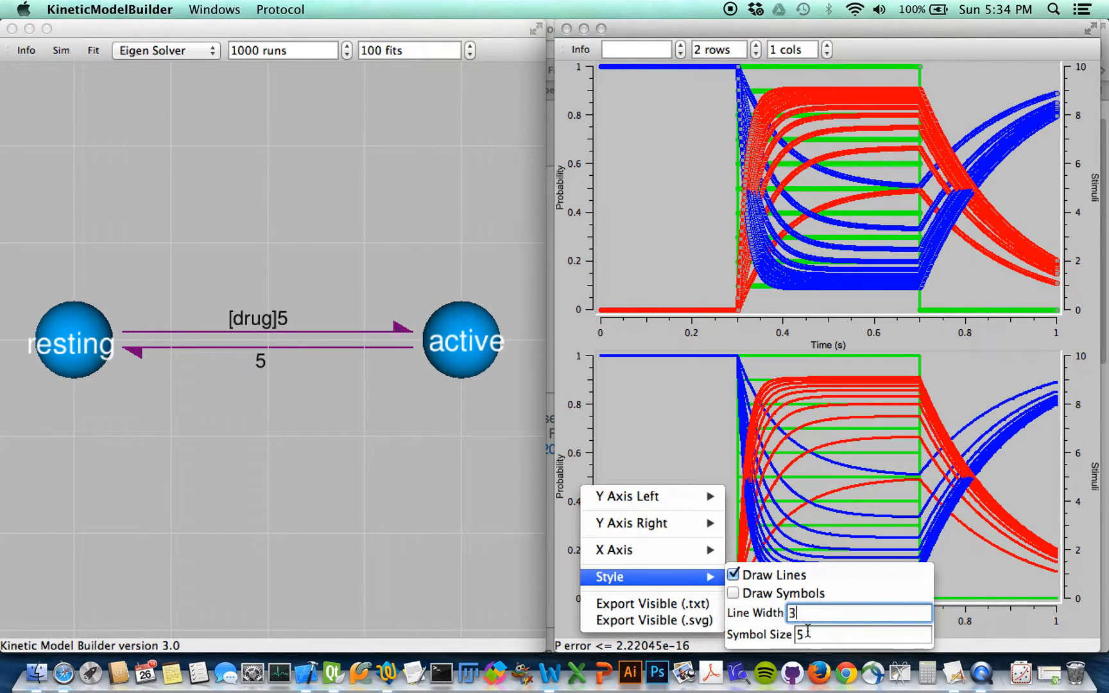
# Draw symbols on the lower plot's traces with a symbol size of 10.
pyautogui.click(756, 595)
pyautogui.click(799, 634)
pyautogui.write('10')
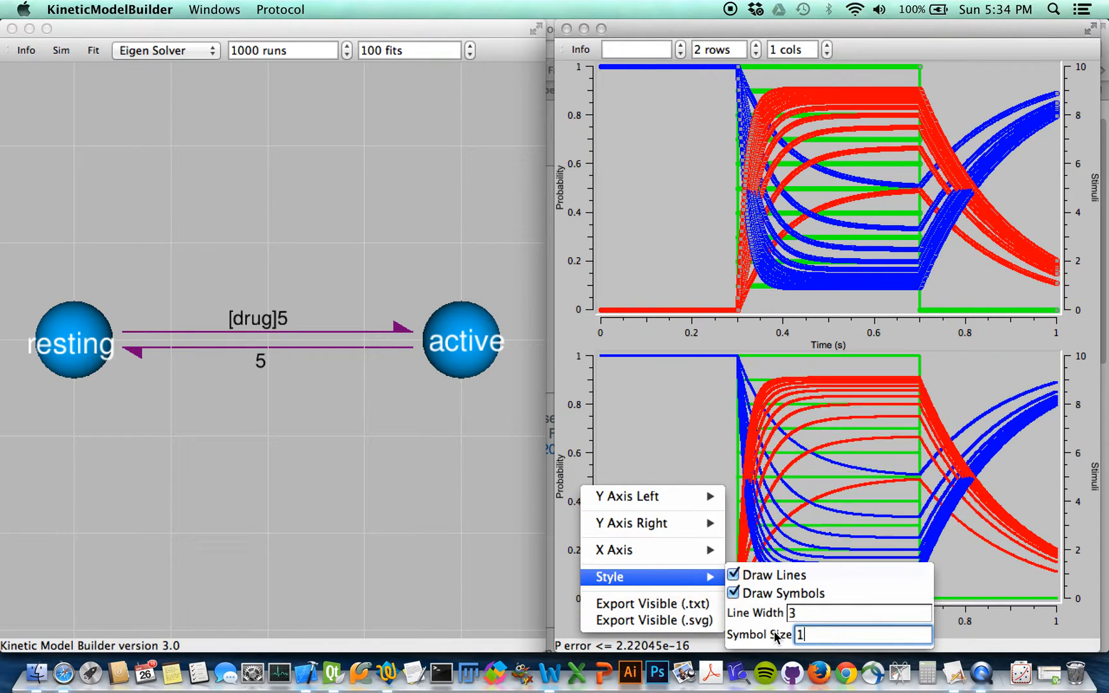
pyautogui.press('Return')
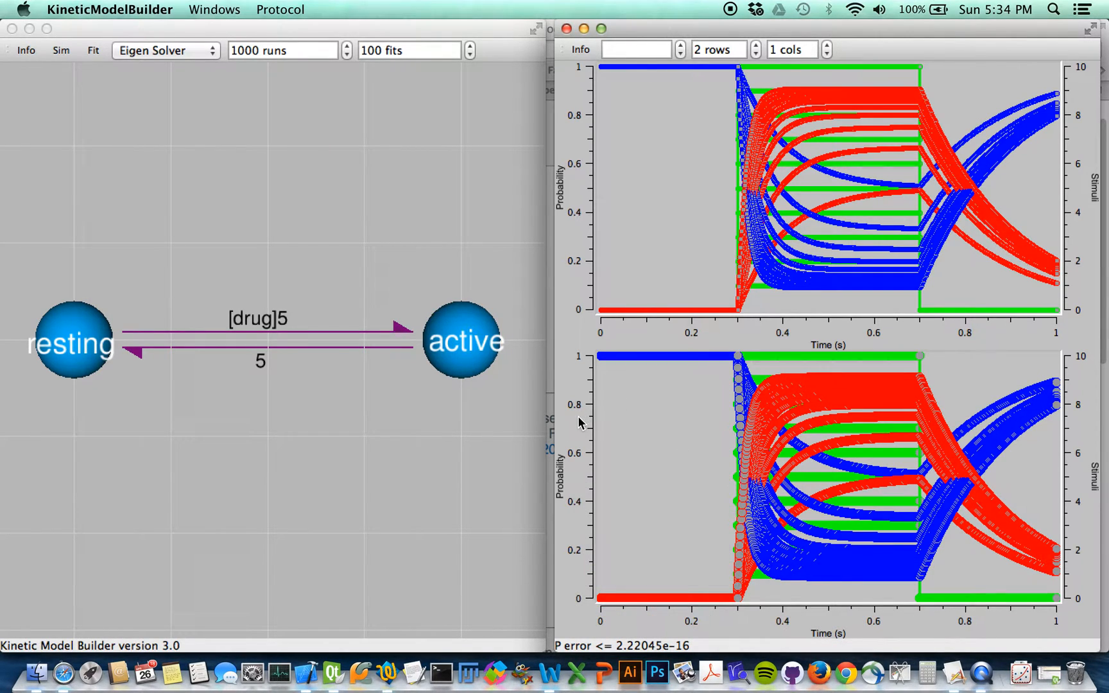
# Hide the states and stimuli in the lower plot and show the summaries on its left Y axis.
pyautogui.rightClick(580, 422)
pyautogui.moveTo(629, 430)
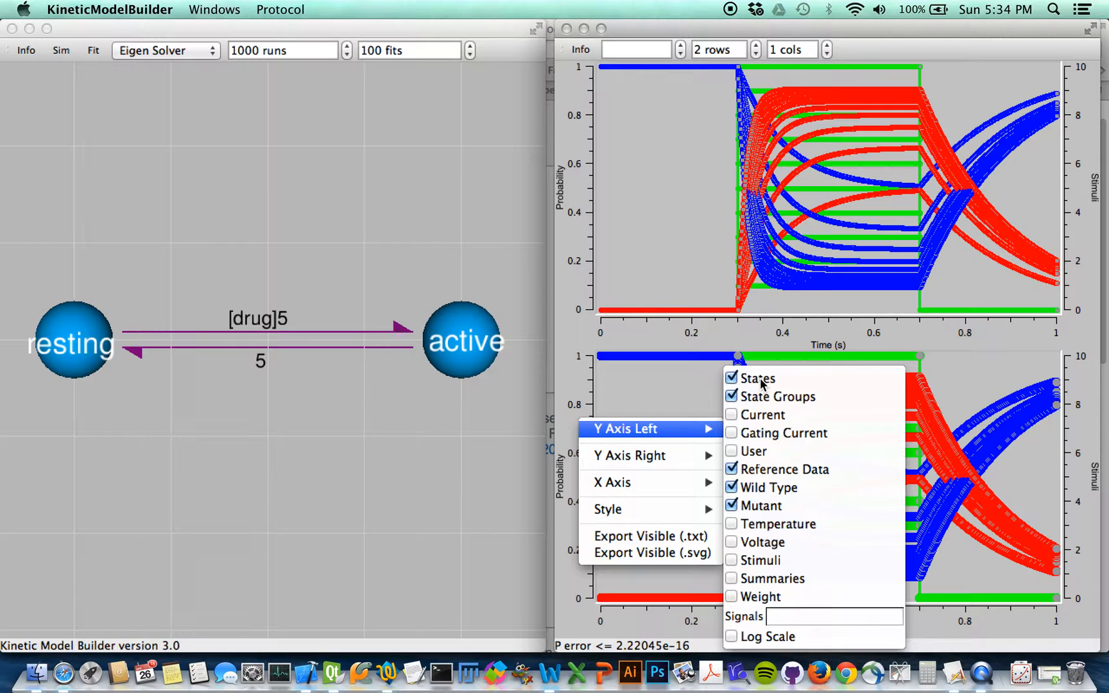
pyautogui.click(760, 380)
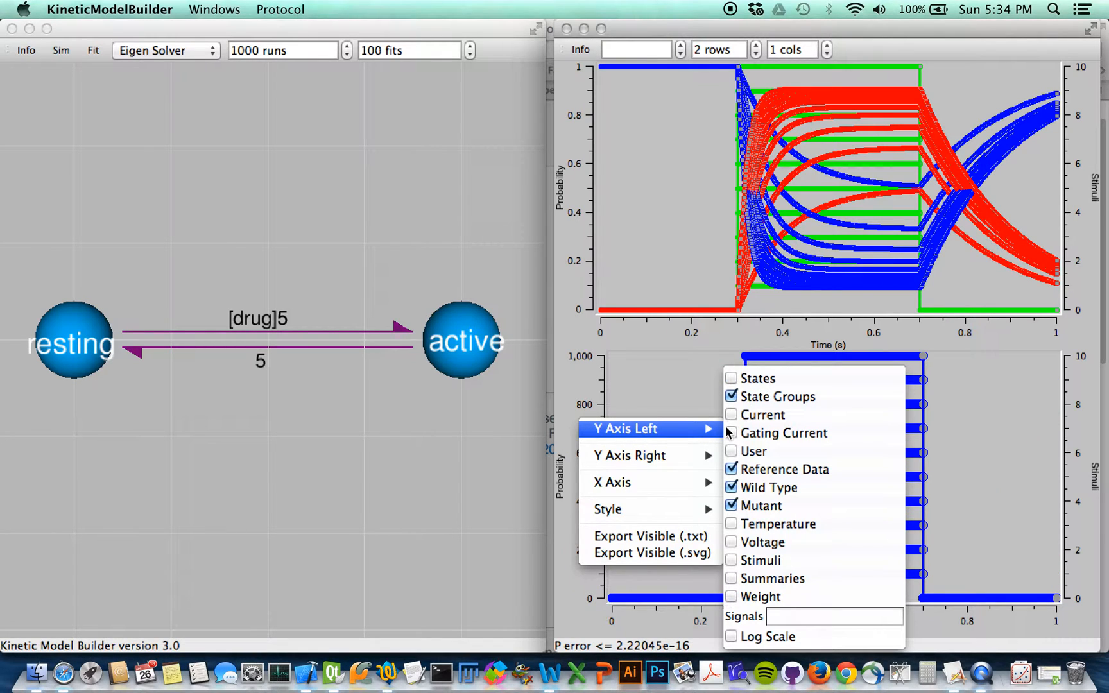
pyautogui.click(773, 561)
pyautogui.moveTo(695, 432)
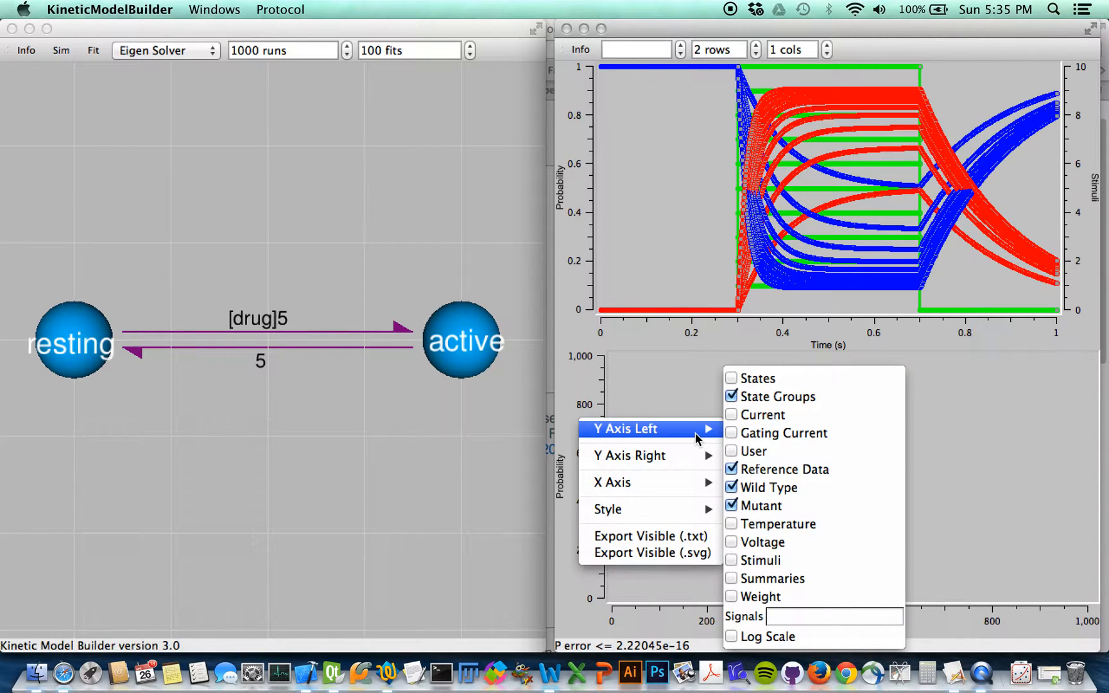
pyautogui.click(771, 579)
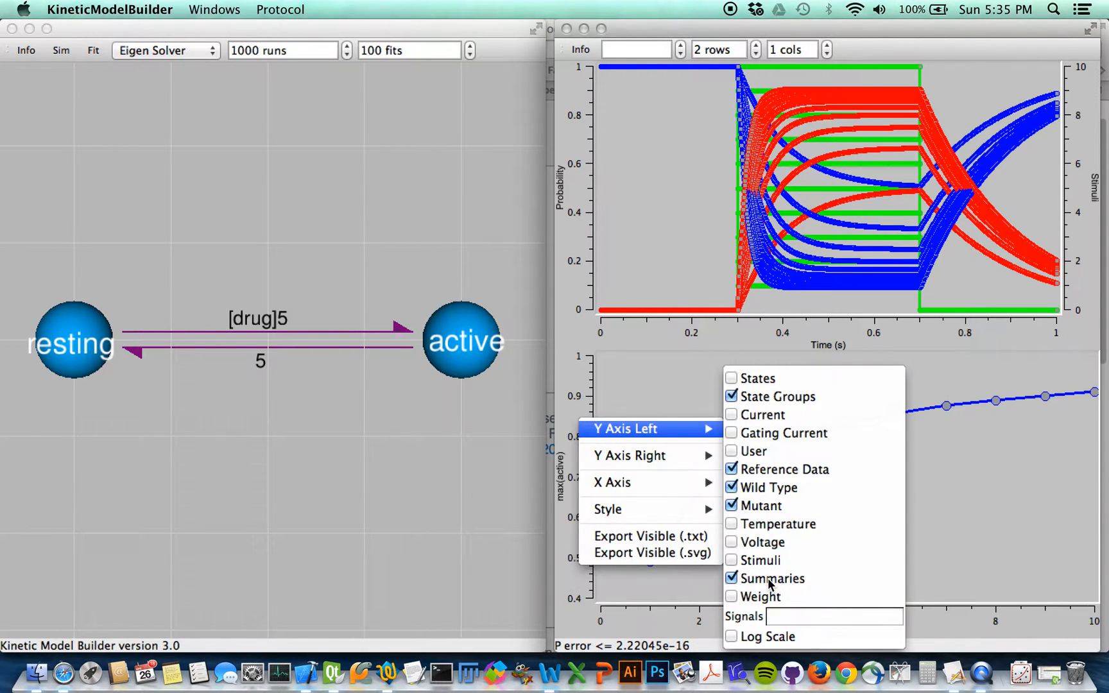
pyautogui.click(955, 479)
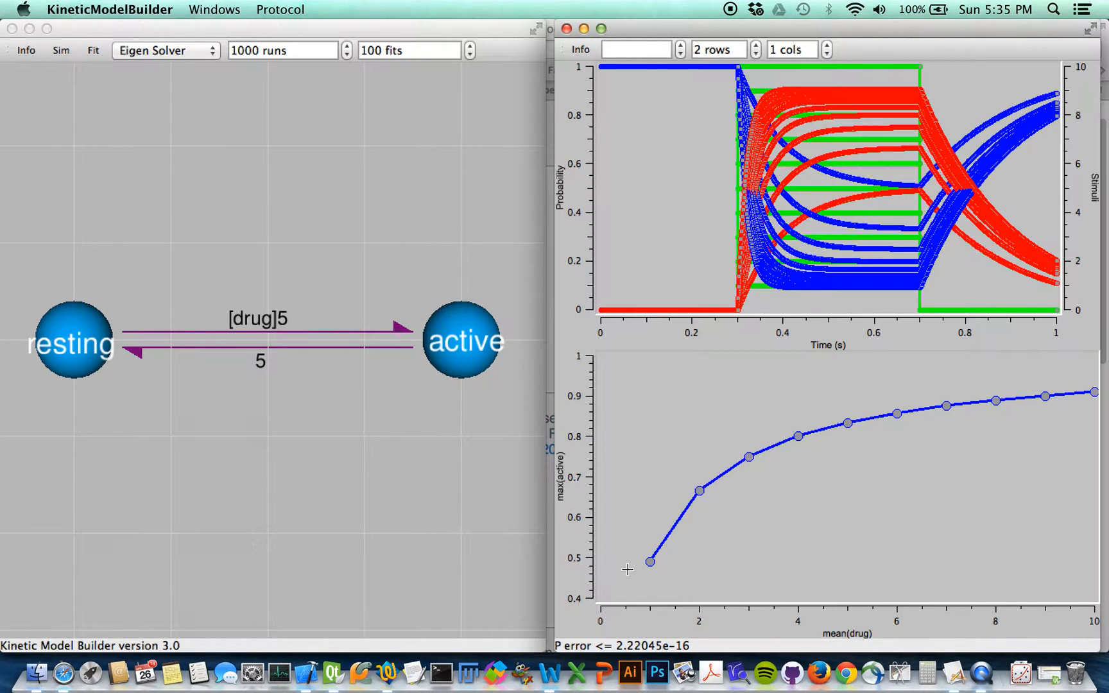
# Inspect the points of the summary curve, then reopen the protocol's summaries to review Pactive's X and Y expressions and close them.
pyautogui.moveTo(648, 566)
pyautogui.moveTo(905, 154)
pyautogui.click(578, 52)
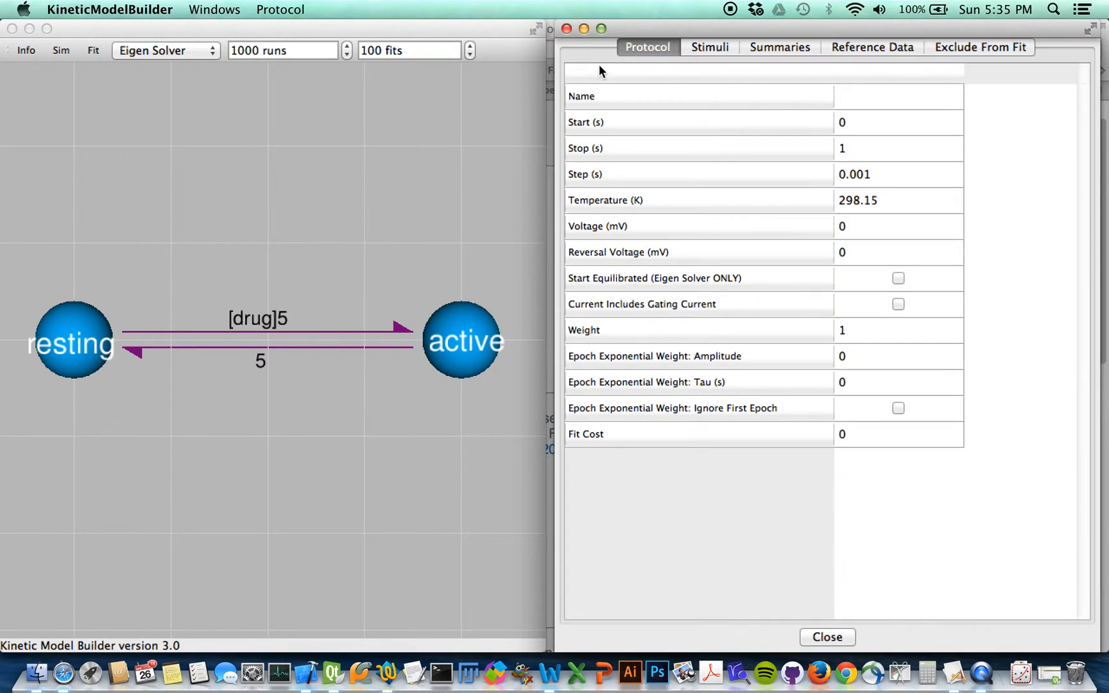
pyautogui.click(772, 47)
pyautogui.click(734, 128)
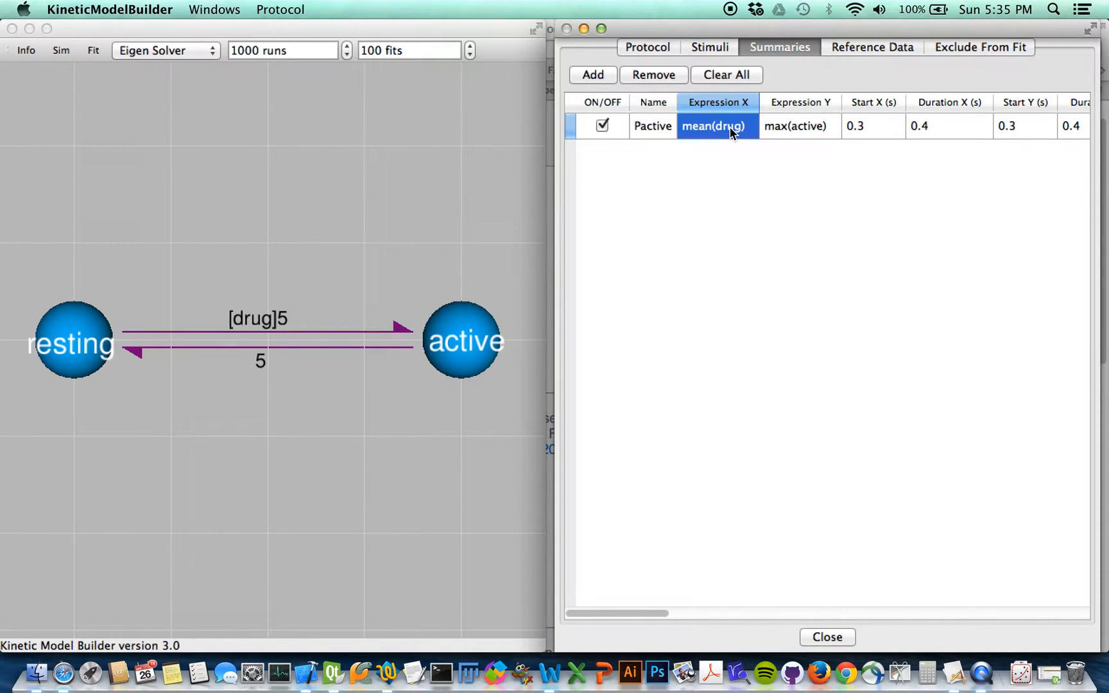
pyautogui.click(799, 126)
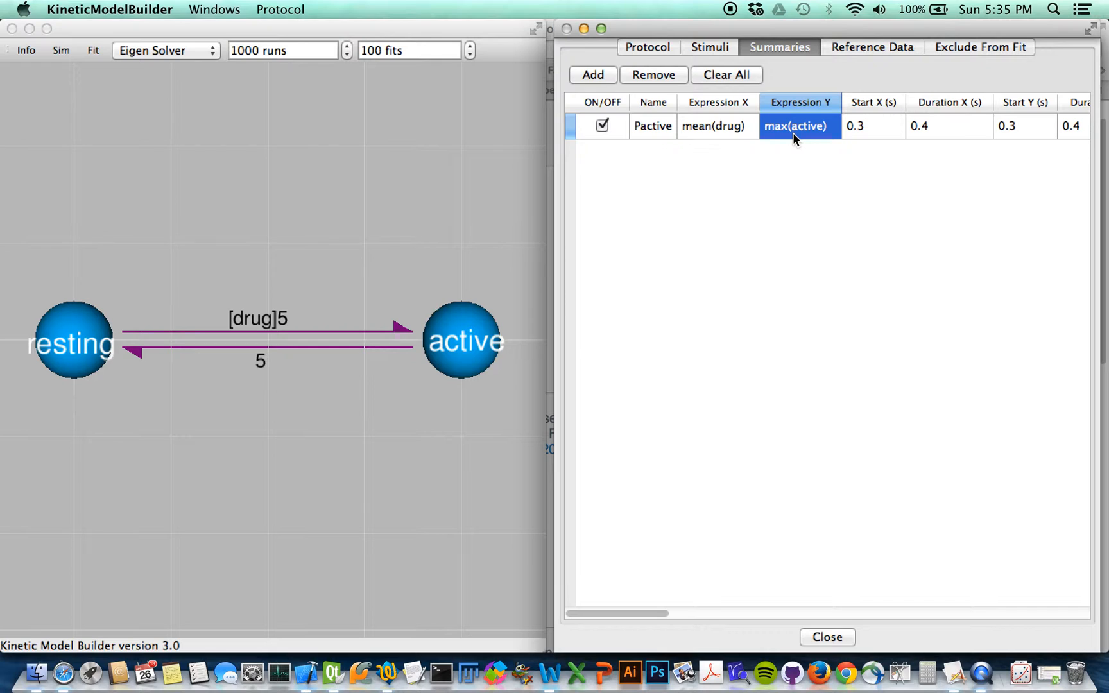
pyautogui.click(757, 168)
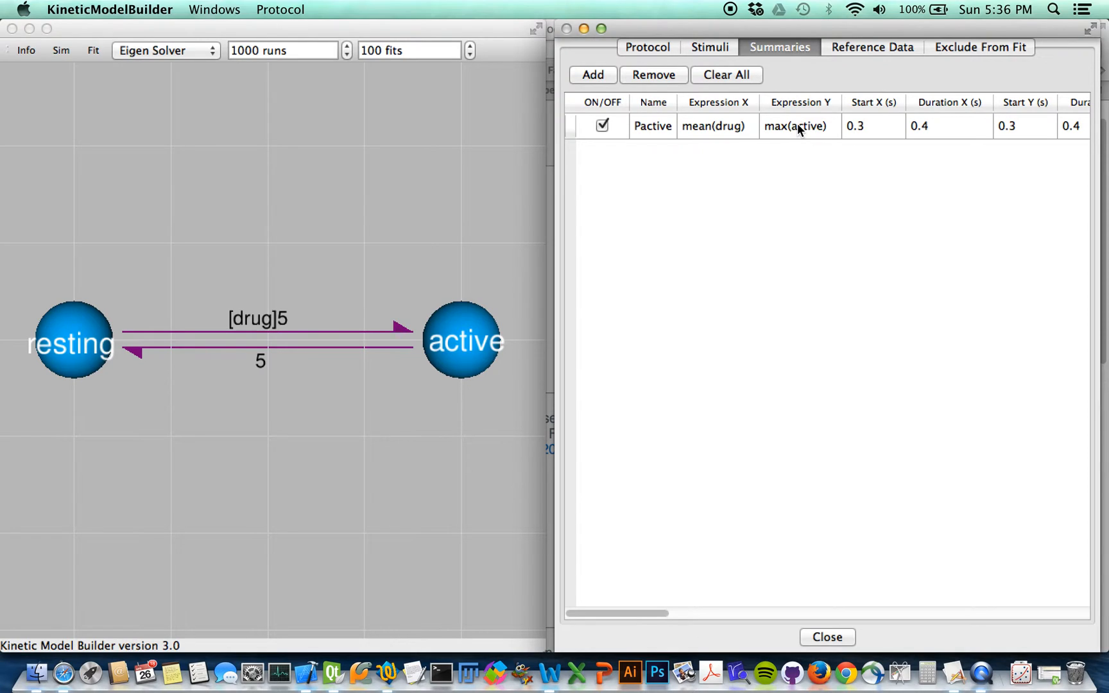
pyautogui.click(705, 125)
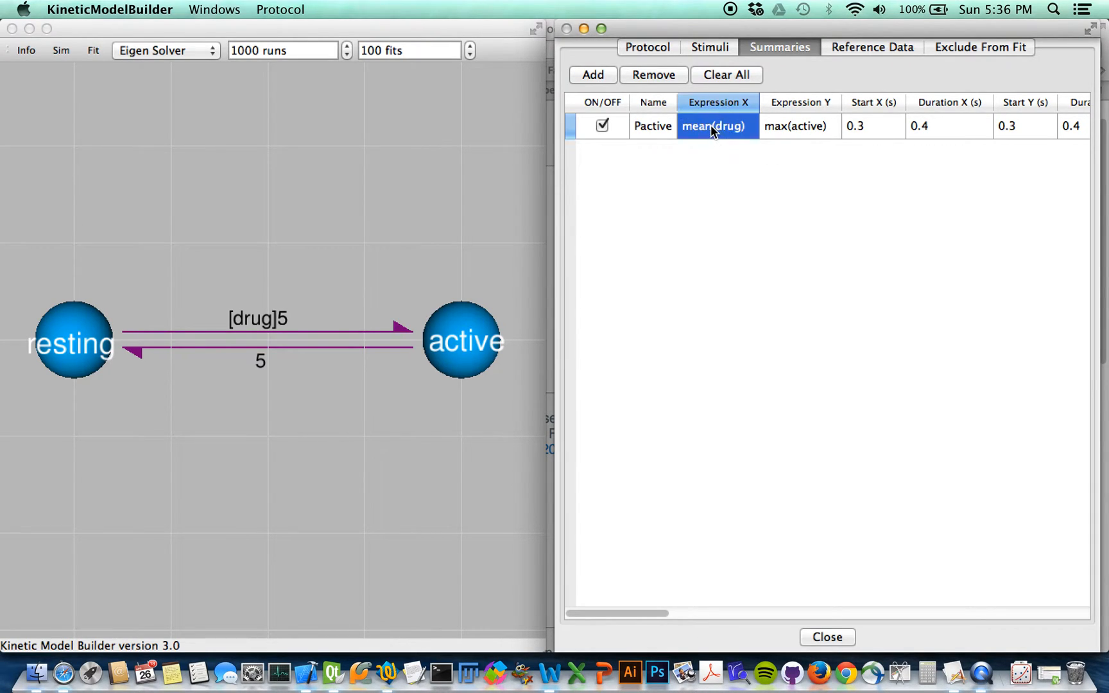
pyautogui.click(791, 125)
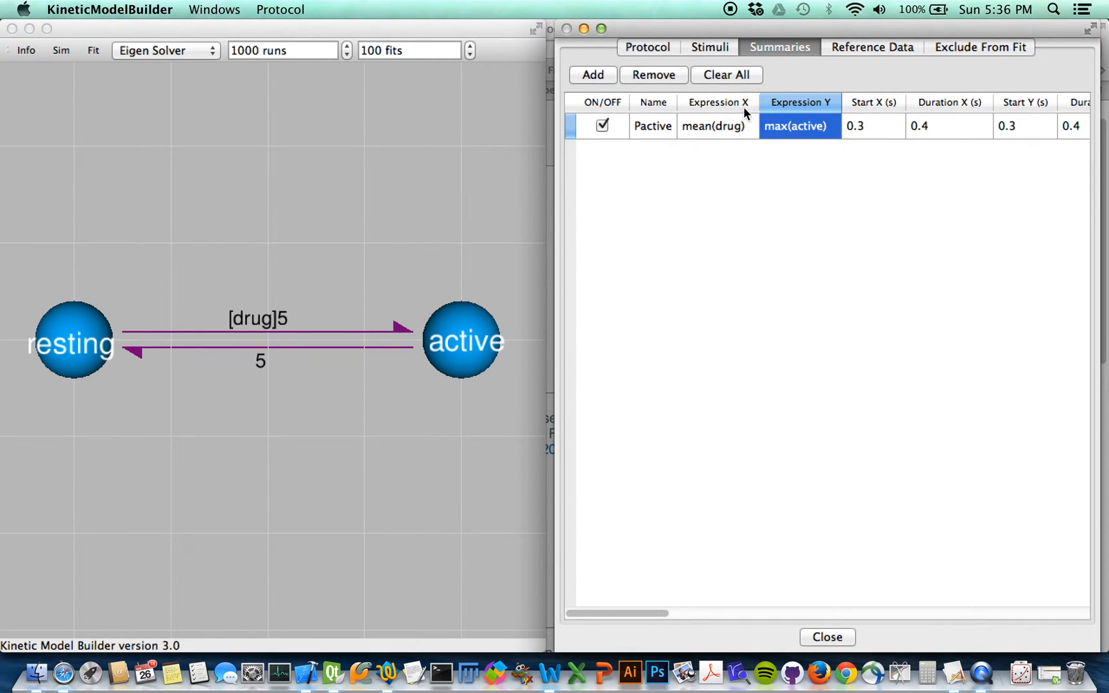
pyautogui.click(758, 184)
pyautogui.press('Escape')
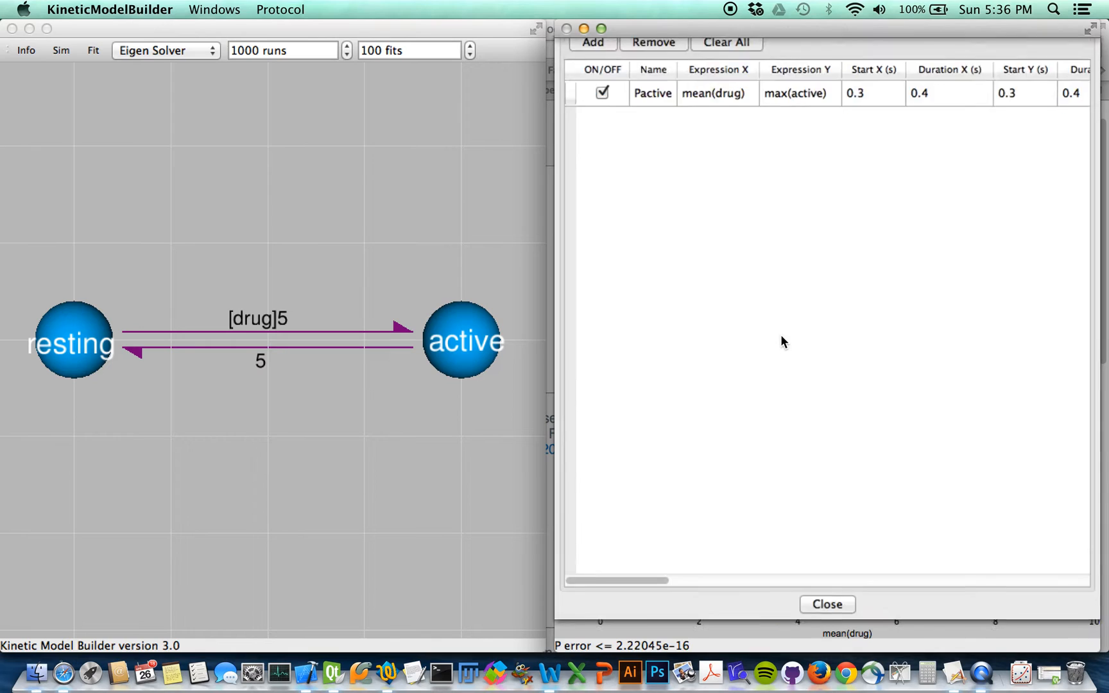